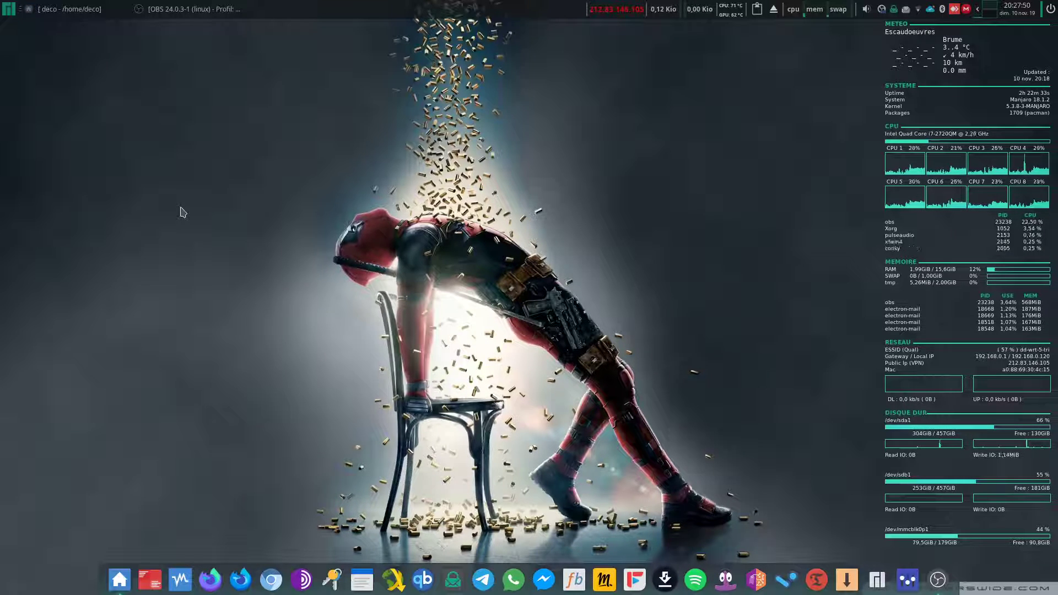
# Step: Bring up the file manager on the home folder and examine the options for customising the Images folder's context commands
pyautogui.click(119, 8)
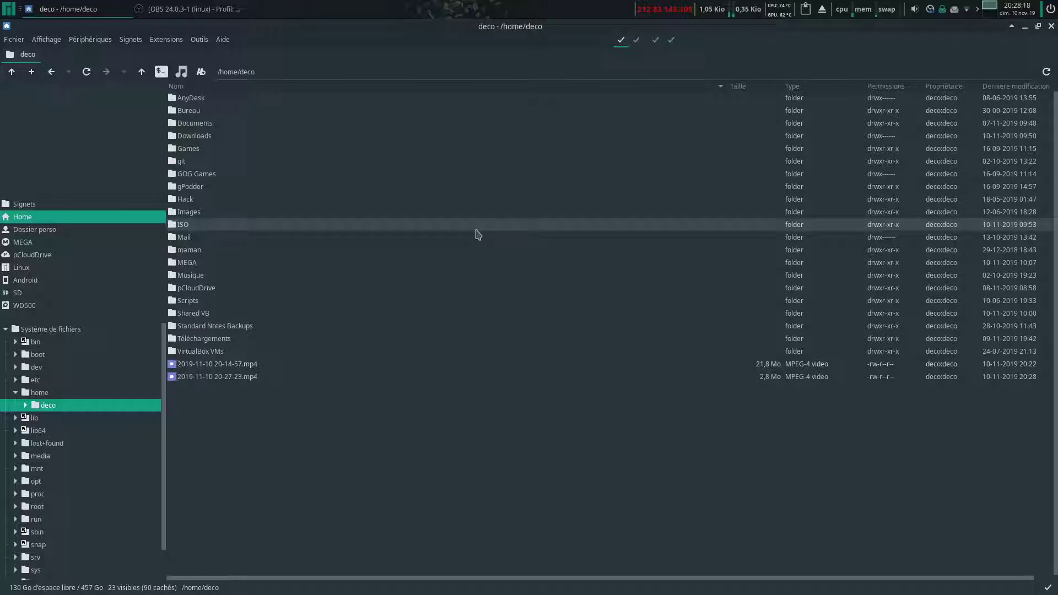
pyautogui.rightClick(179, 219)
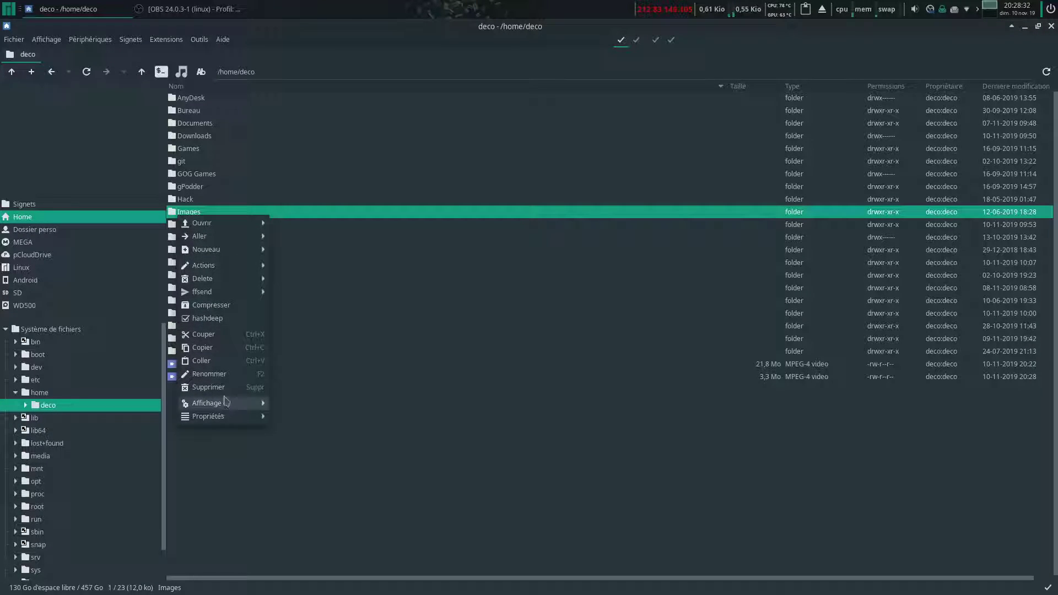
pyautogui.moveTo(226, 295)
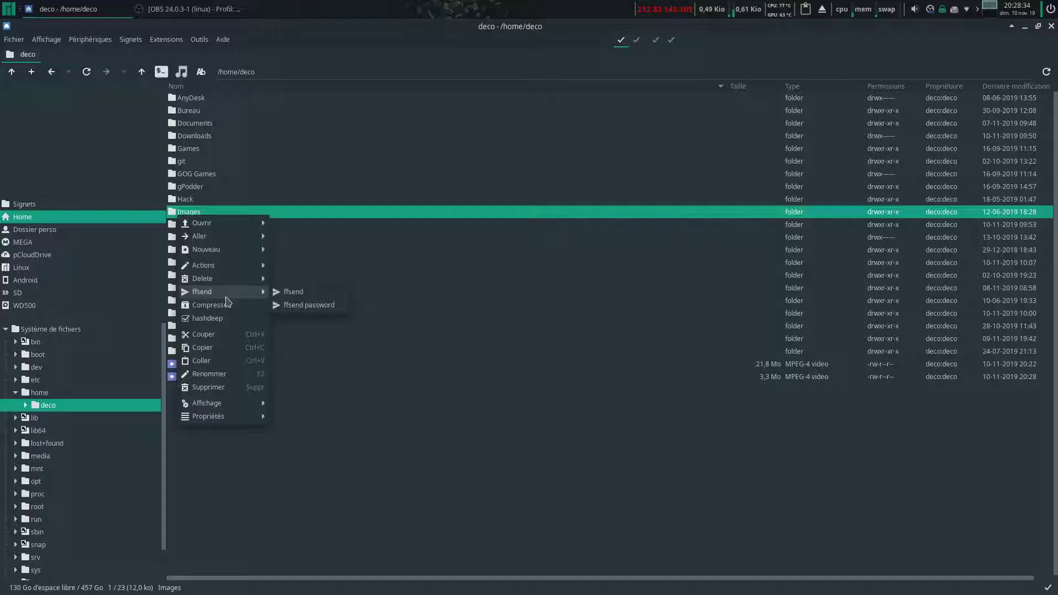
pyautogui.rightClick(226, 302)
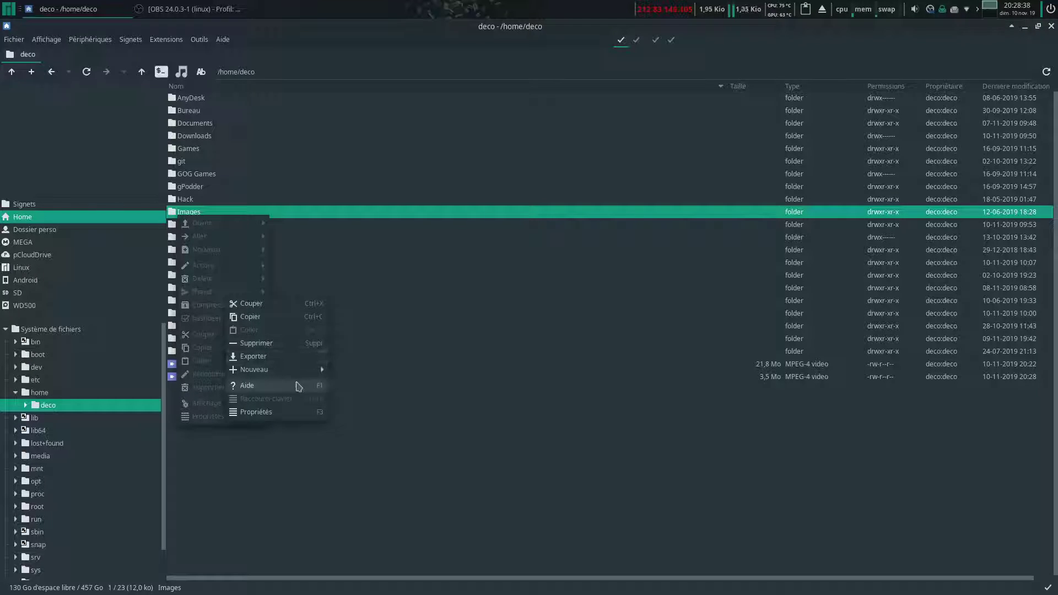
pyautogui.moveTo(316, 370)
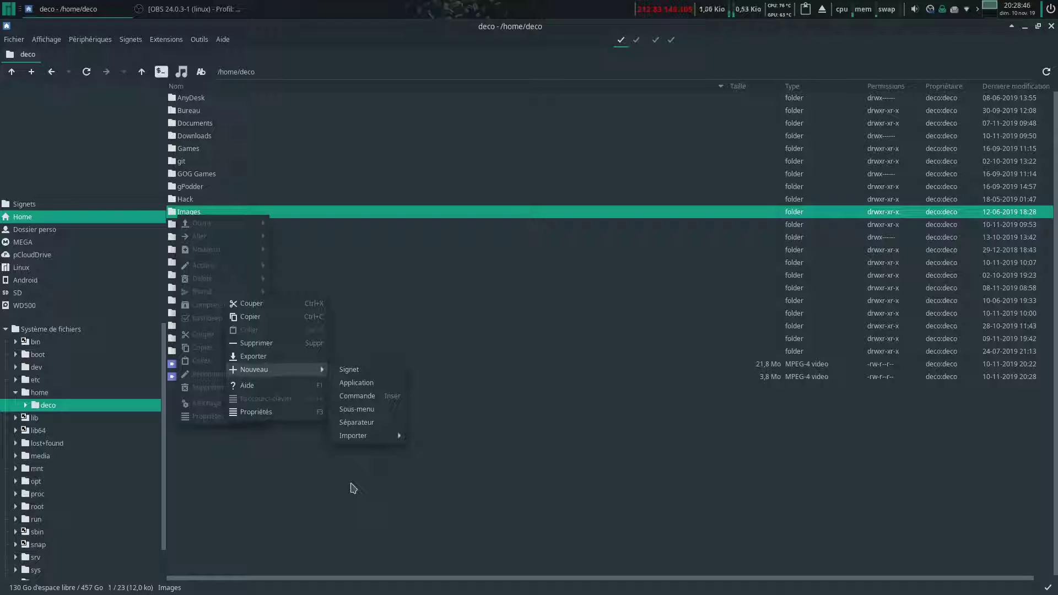
pyautogui.click(323, 522)
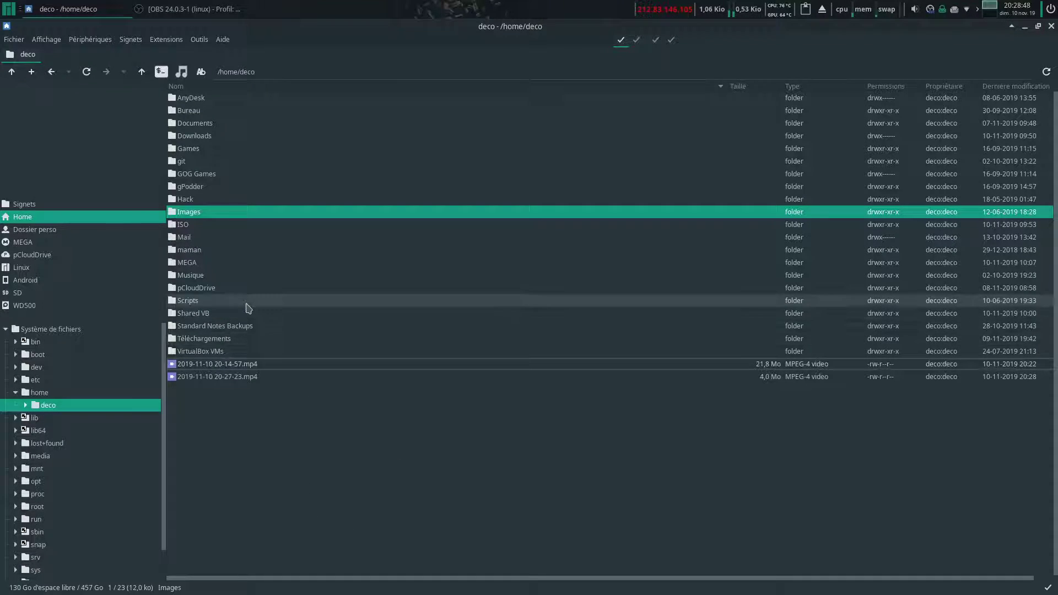
pyautogui.rightClick(201, 363)
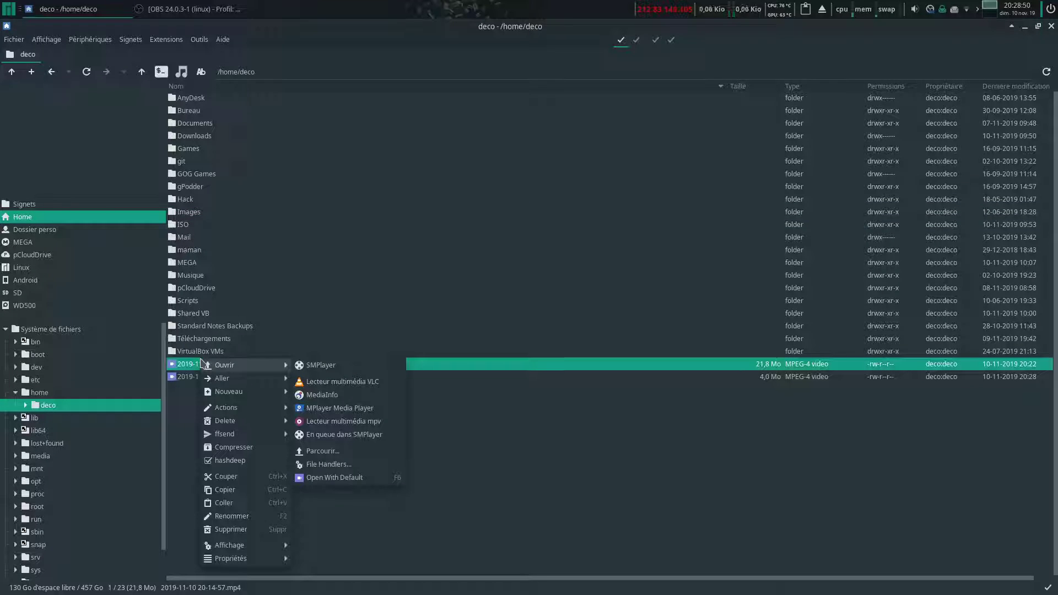
pyautogui.moveTo(250, 434)
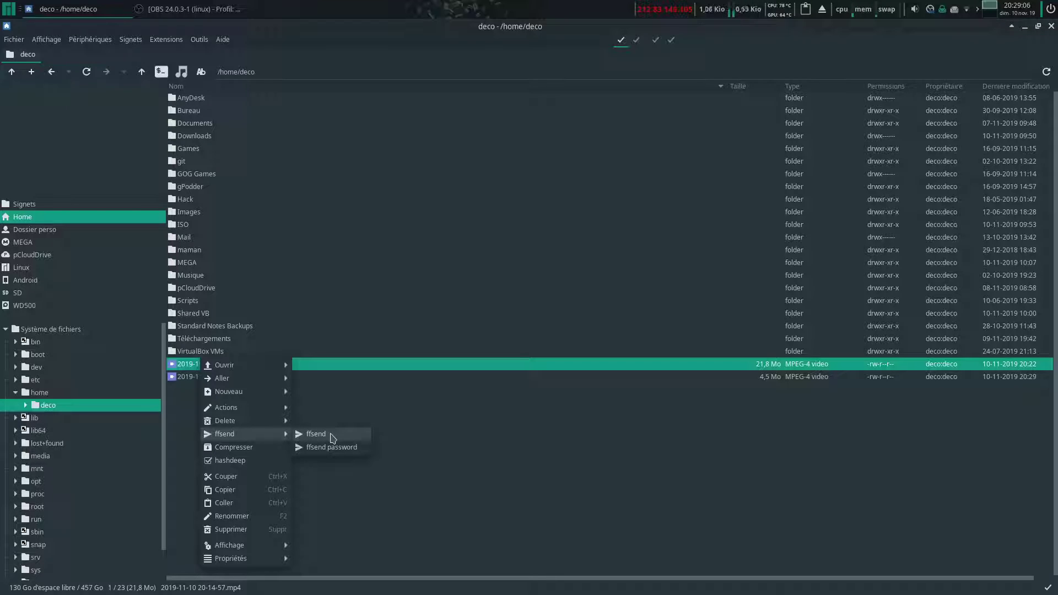
pyautogui.rightClick(332, 438)
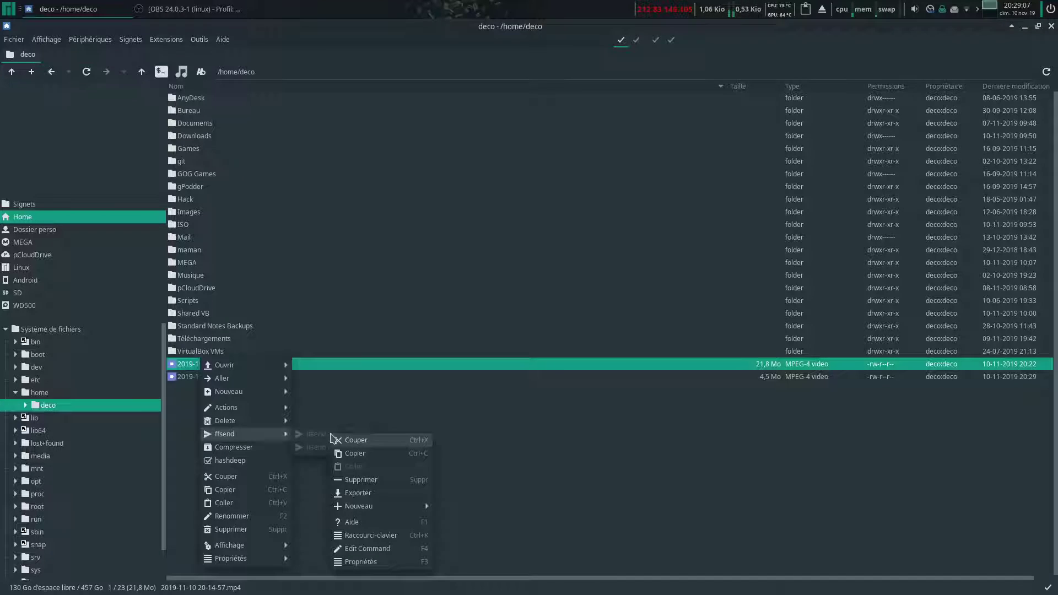
pyautogui.click(397, 550)
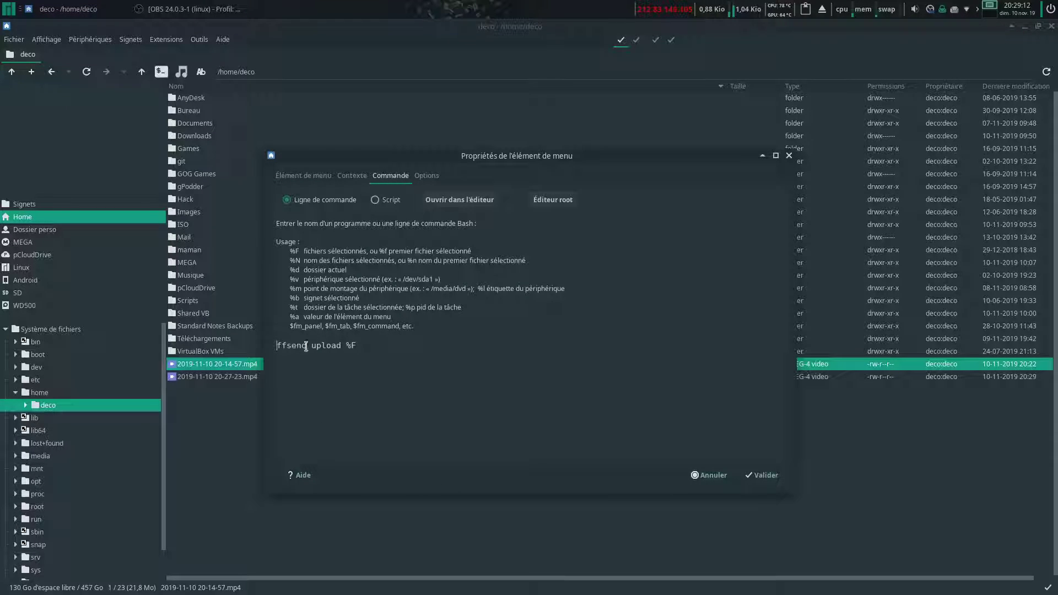
pyautogui.moveTo(346, 348); pyautogui.dragTo(358, 345)
pyautogui.click(386, 343)
pyautogui.moveTo(386, 159); pyautogui.dragTo(415, 149)
pyautogui.click(345, 168)
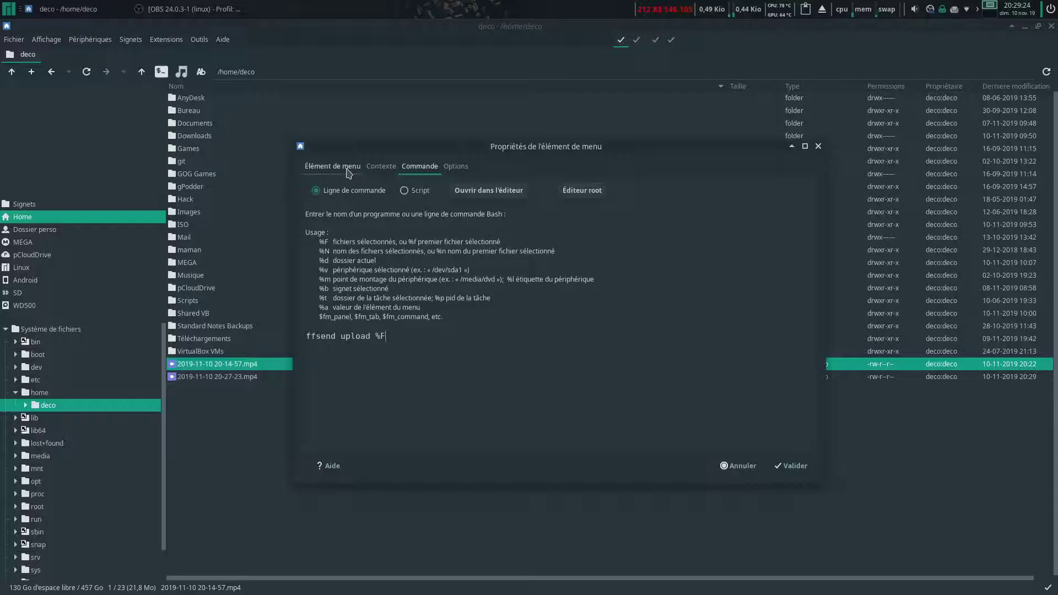
pyautogui.click(393, 208)
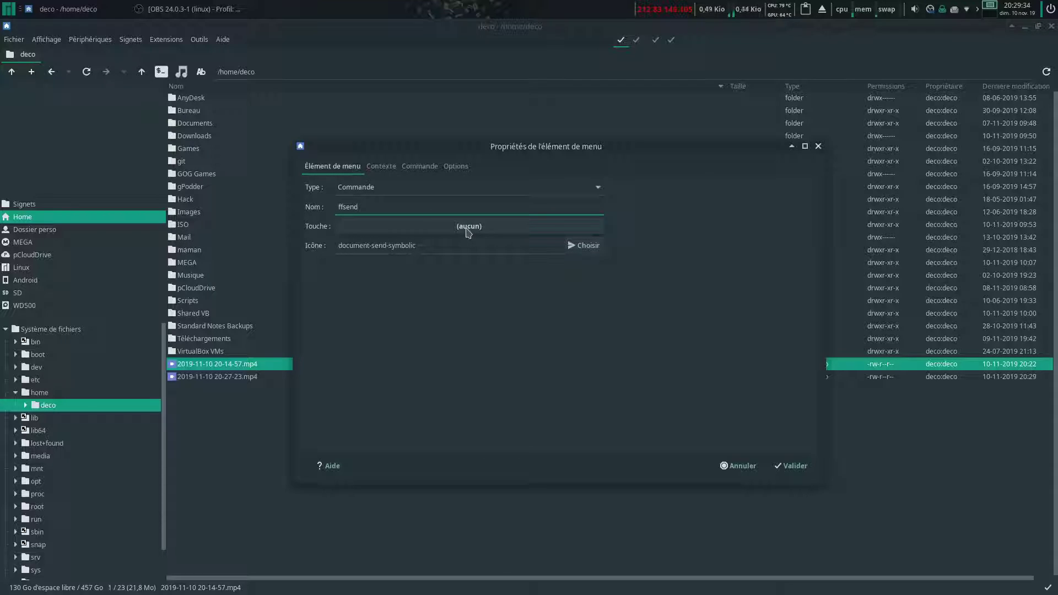
pyautogui.click(379, 171)
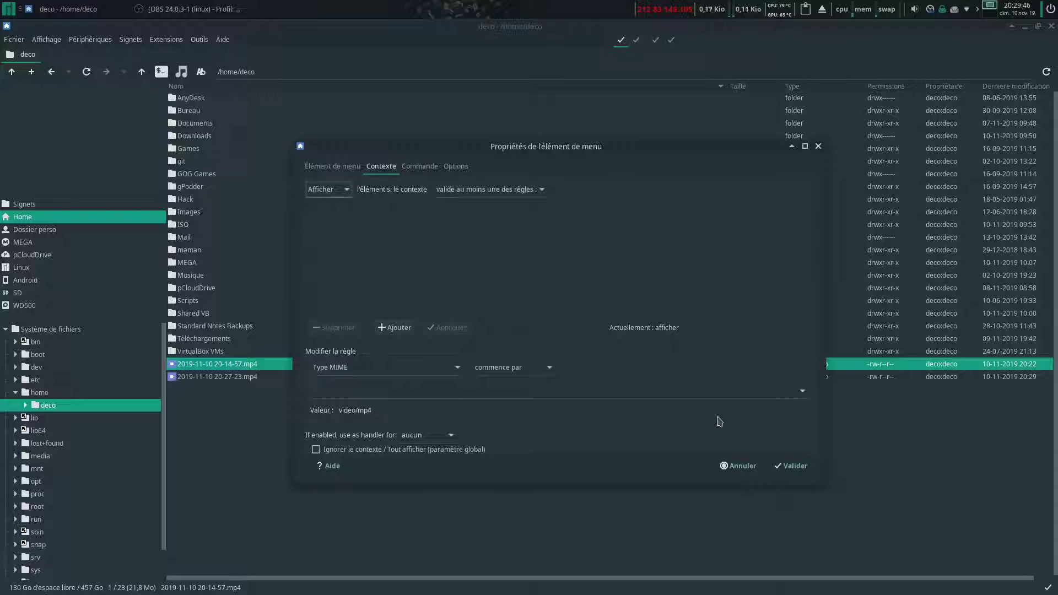
pyautogui.click(725, 464)
# Step: Look over which new item types can be inserted next to the Wipe tool
pyautogui.click(208, 43)
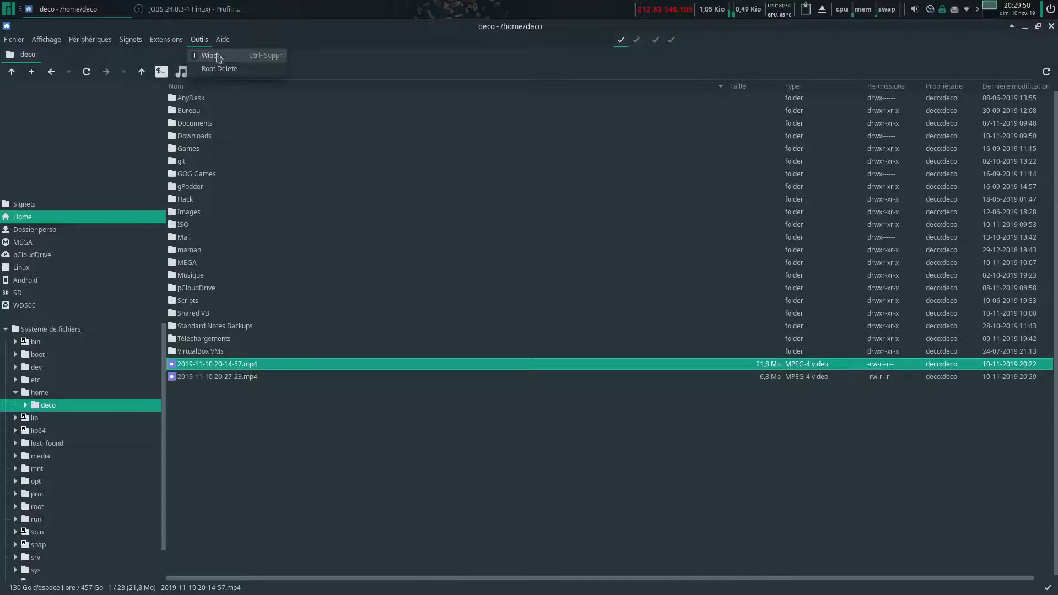
pyautogui.rightClick(225, 56)
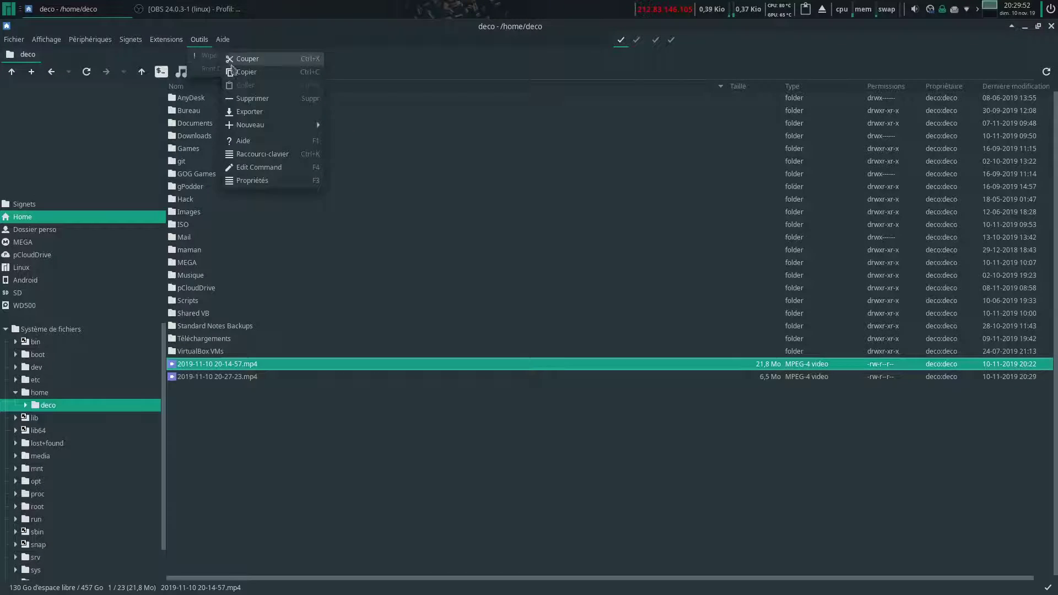
pyautogui.moveTo(270, 127)
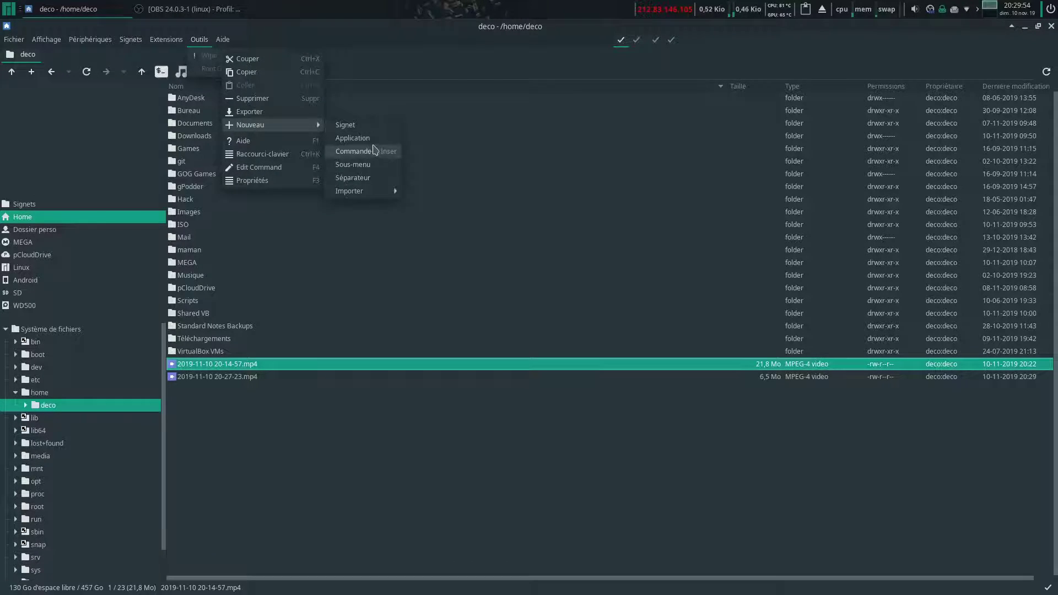
pyautogui.click(298, 35)
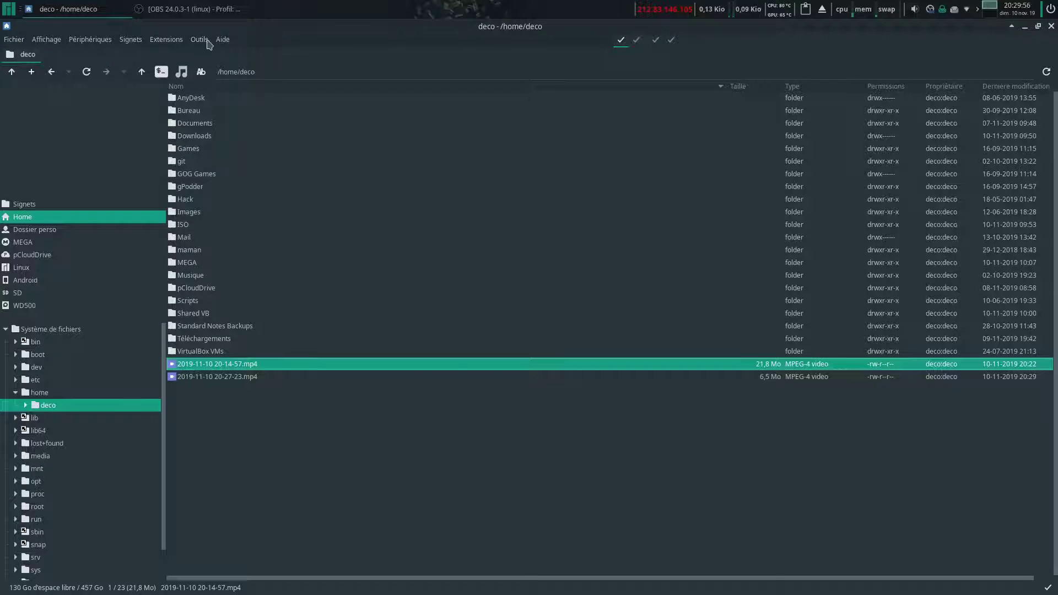
# Step: Inspect the Wipe tool's command line and context rule, and close its properties without changes
pyautogui.click(202, 40)
pyautogui.rightClick(224, 55)
pyautogui.click(262, 170)
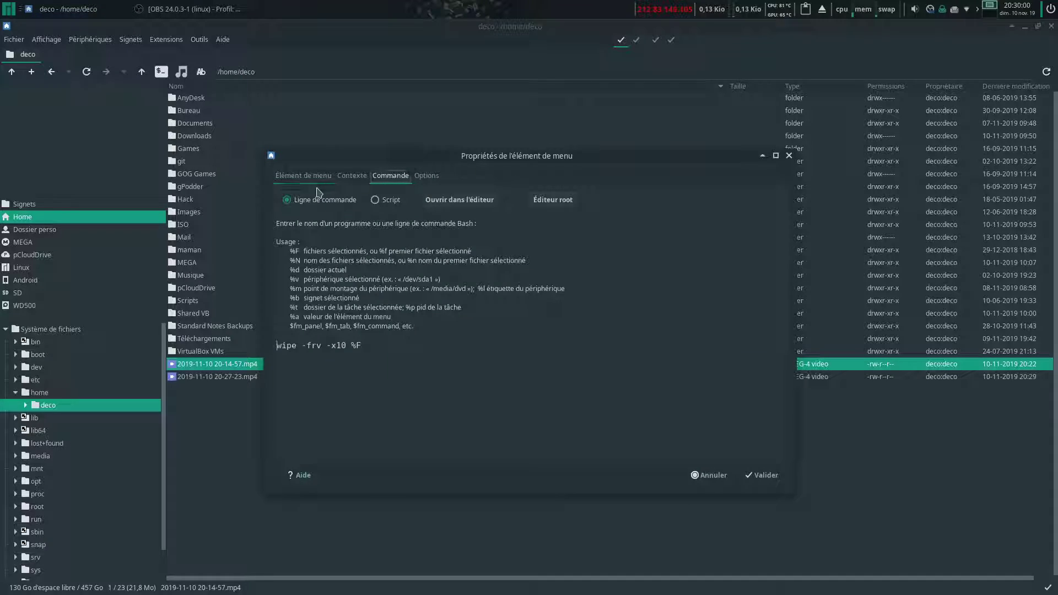
pyautogui.click(353, 176)
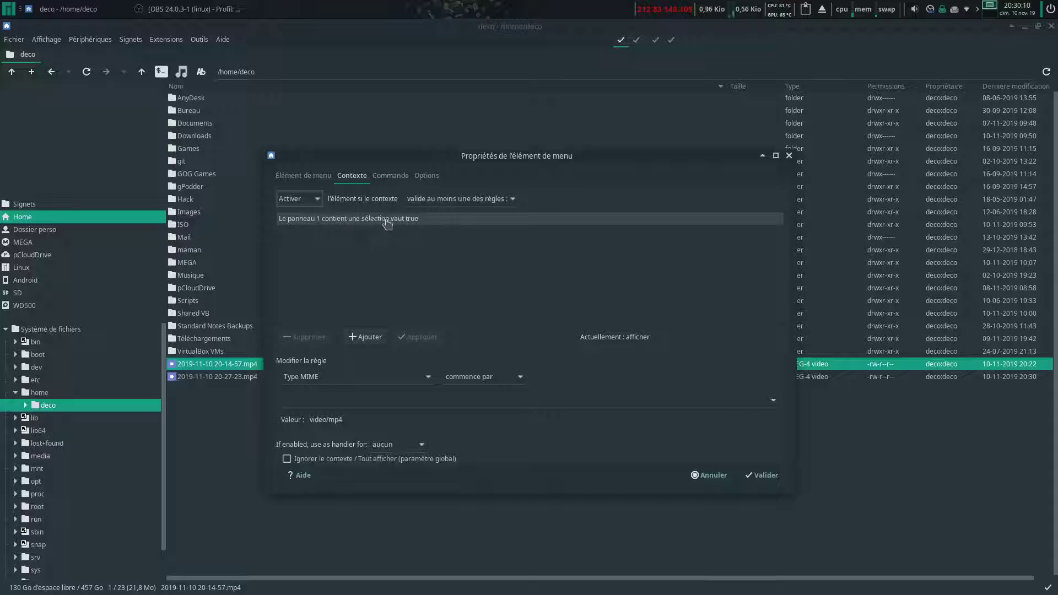
pyautogui.click(710, 478)
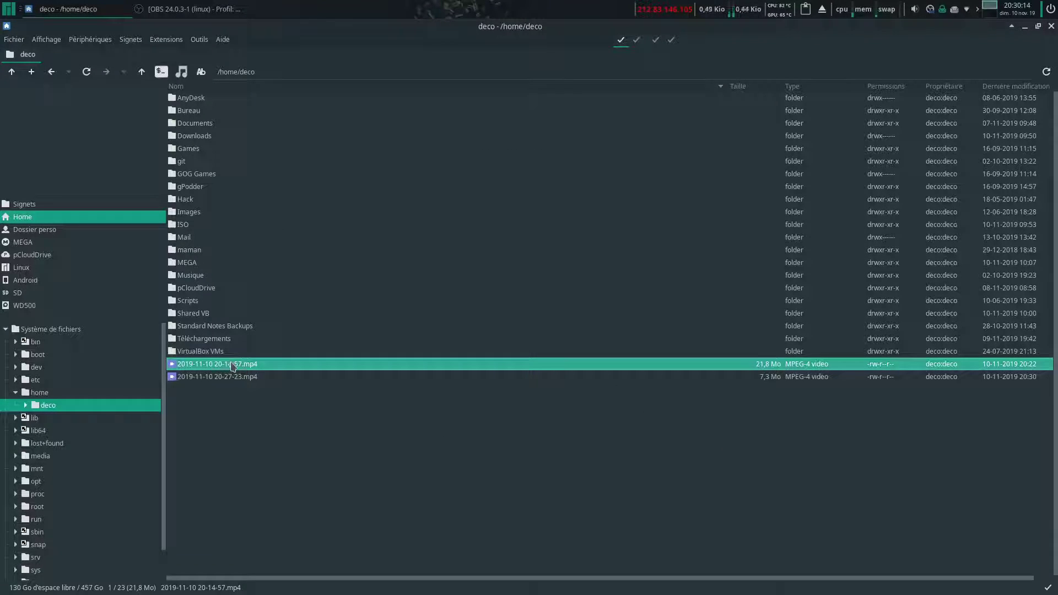
pyautogui.click(220, 39)
pyautogui.click(199, 39)
pyautogui.click(195, 450)
pyautogui.click(226, 427)
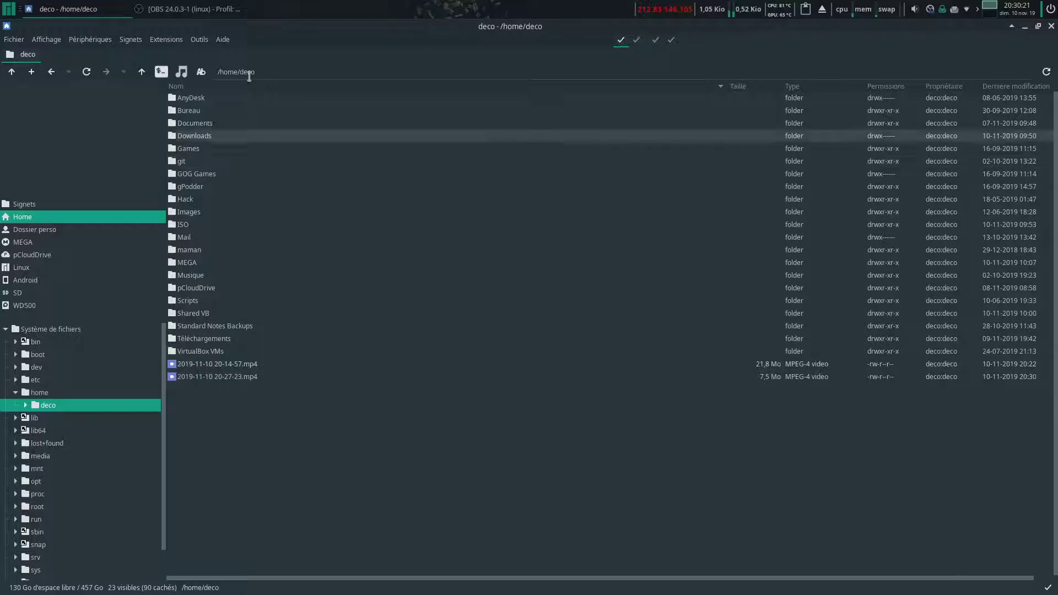
pyautogui.click(201, 39)
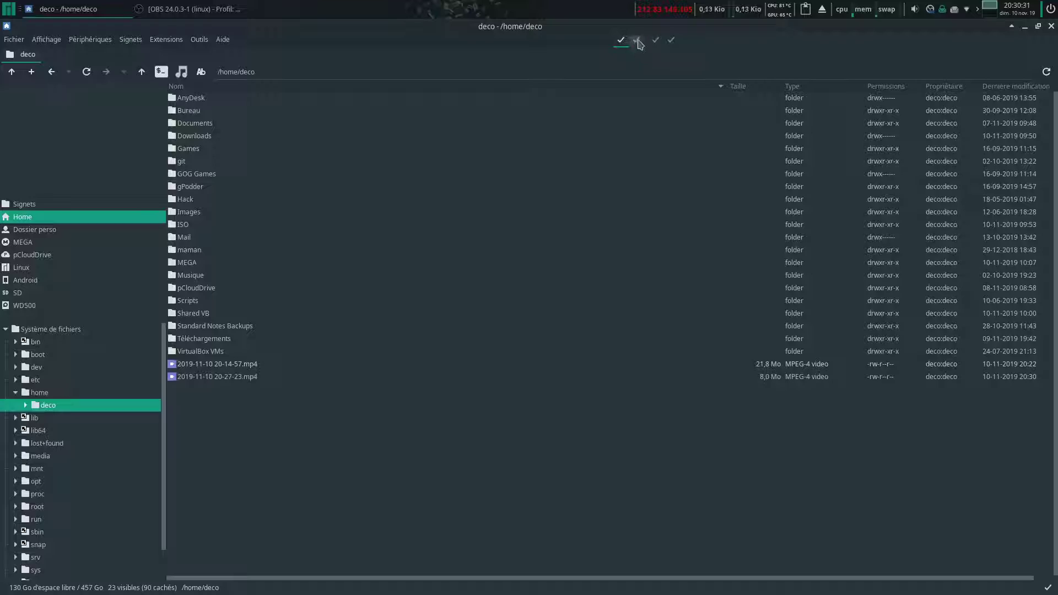
# Step: Display all four file panels at once and return to the first panel alone
pyautogui.click(656, 40)
pyautogui.click(670, 40)
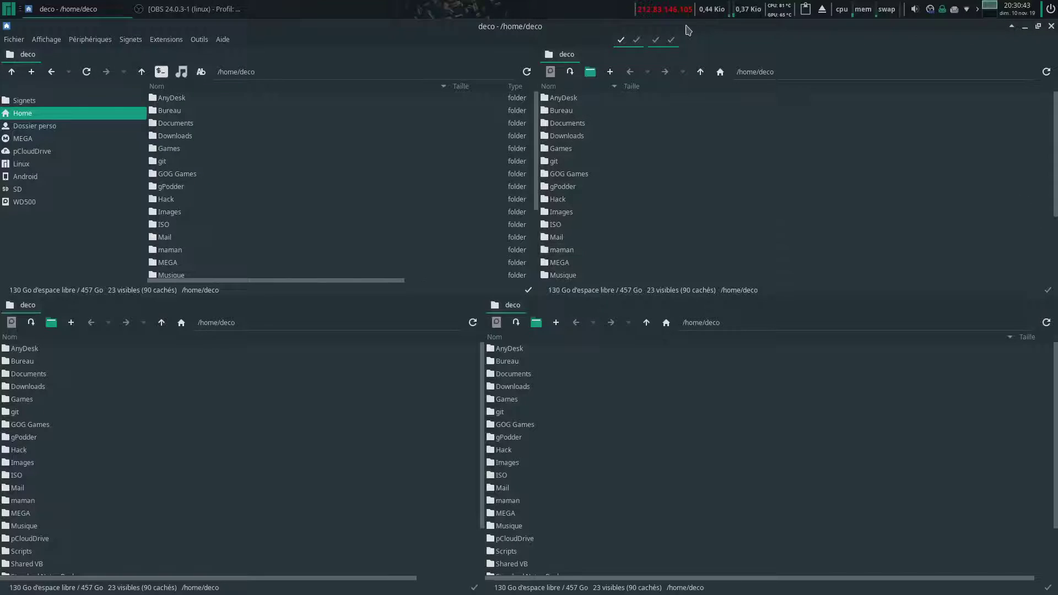
pyautogui.click(672, 39)
pyautogui.click(656, 40)
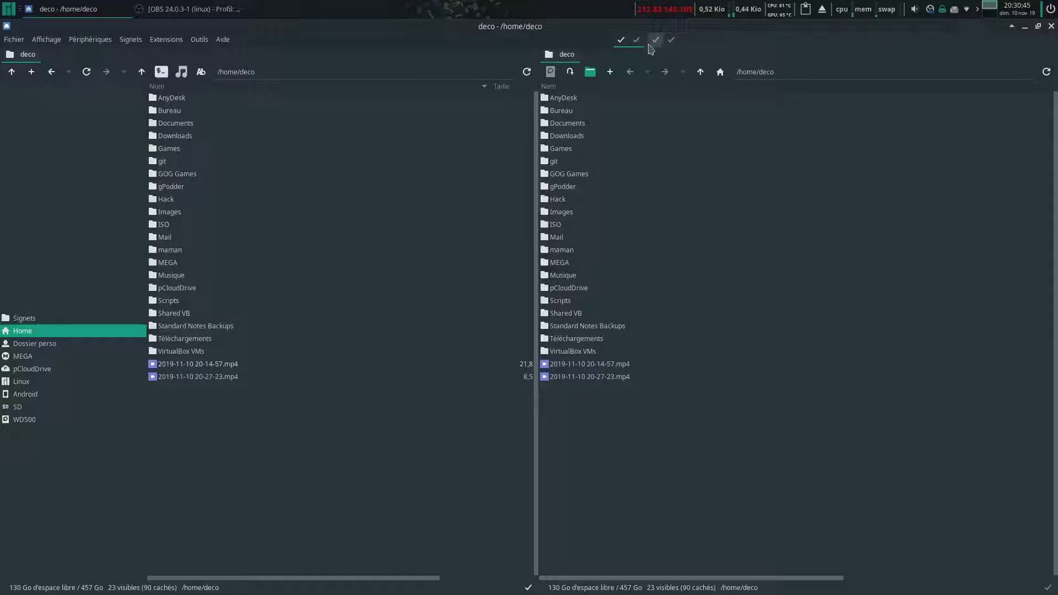
pyautogui.click(638, 42)
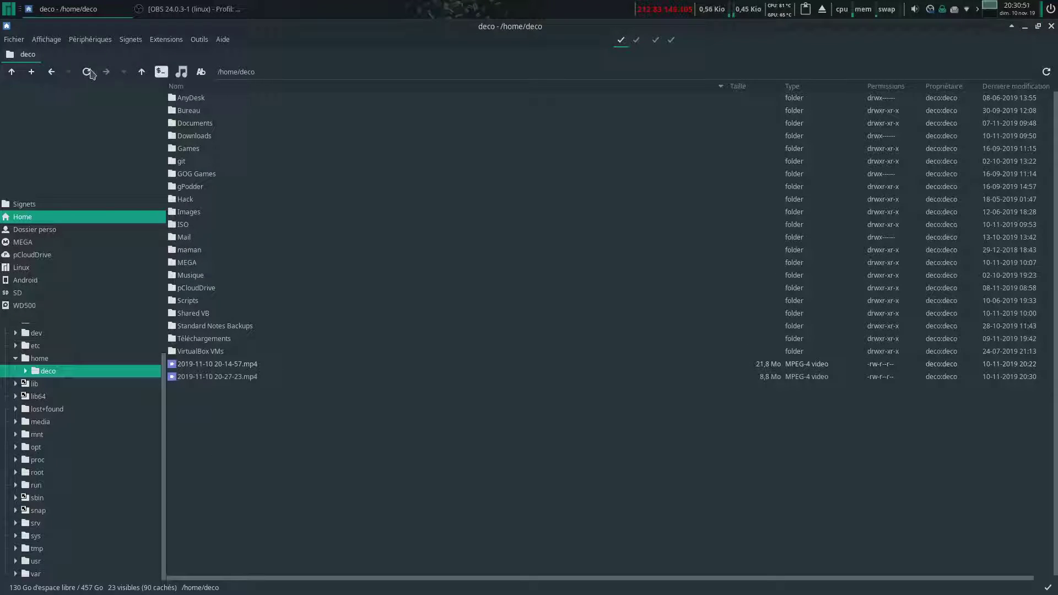
# Step: Examine the items that can be created or added beside the music-note toolbar shortcut
pyautogui.rightClick(184, 72)
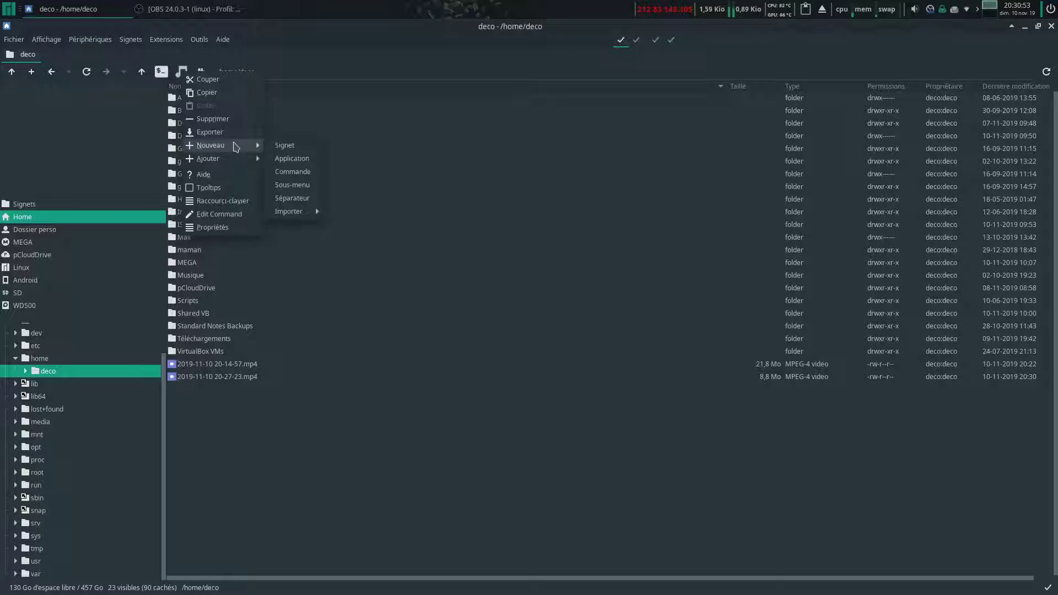
pyautogui.moveTo(244, 163)
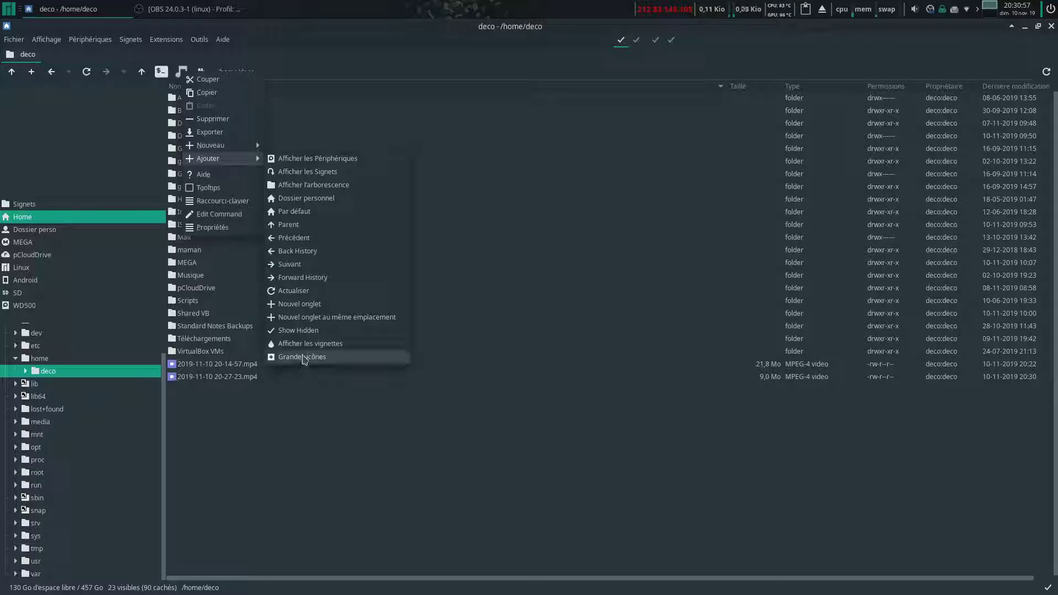
pyautogui.click(291, 473)
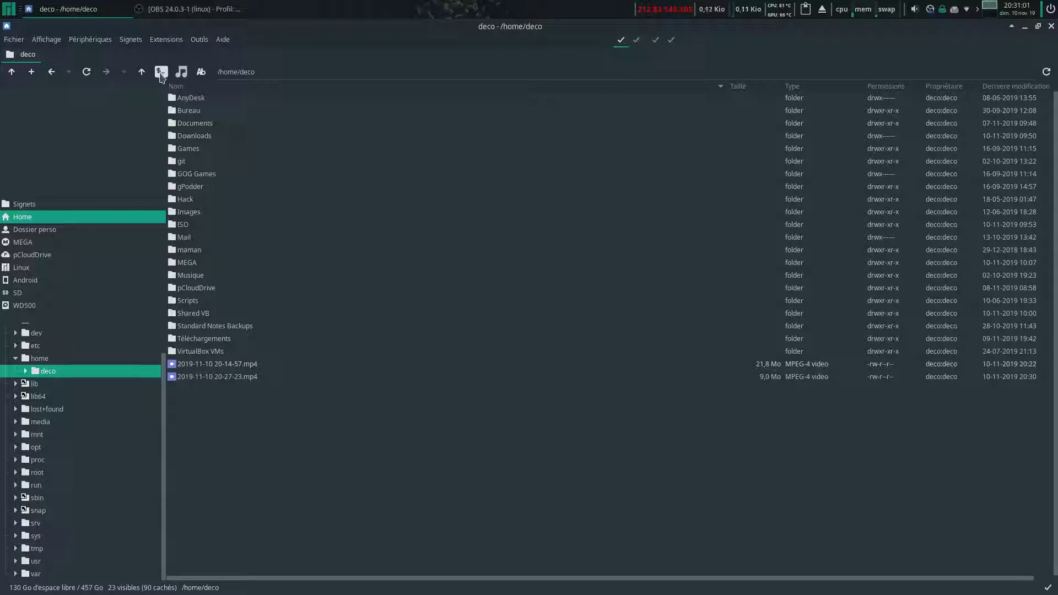
# Step: Inspect the terminal toolbar shortcut's type, icon and target application, and close its properties without changes
pyautogui.rightClick(161, 75)
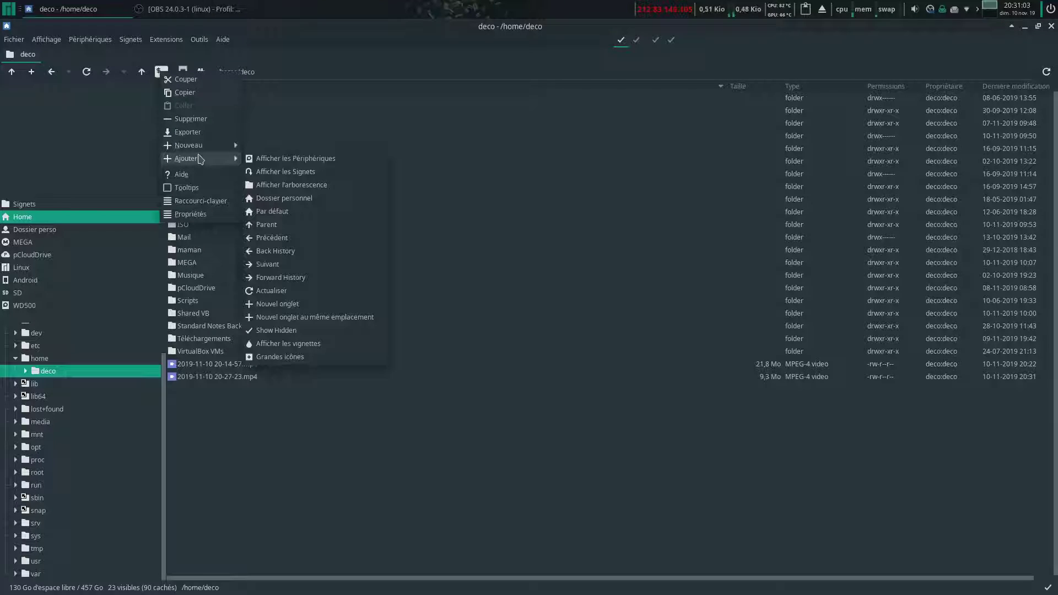
pyautogui.moveTo(219, 152)
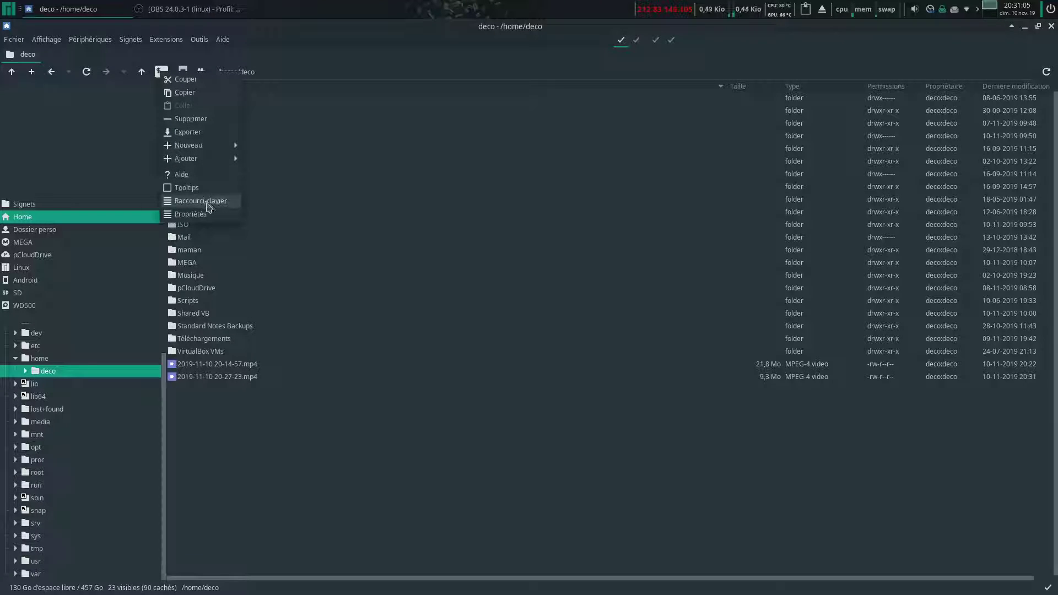
pyautogui.click(193, 214)
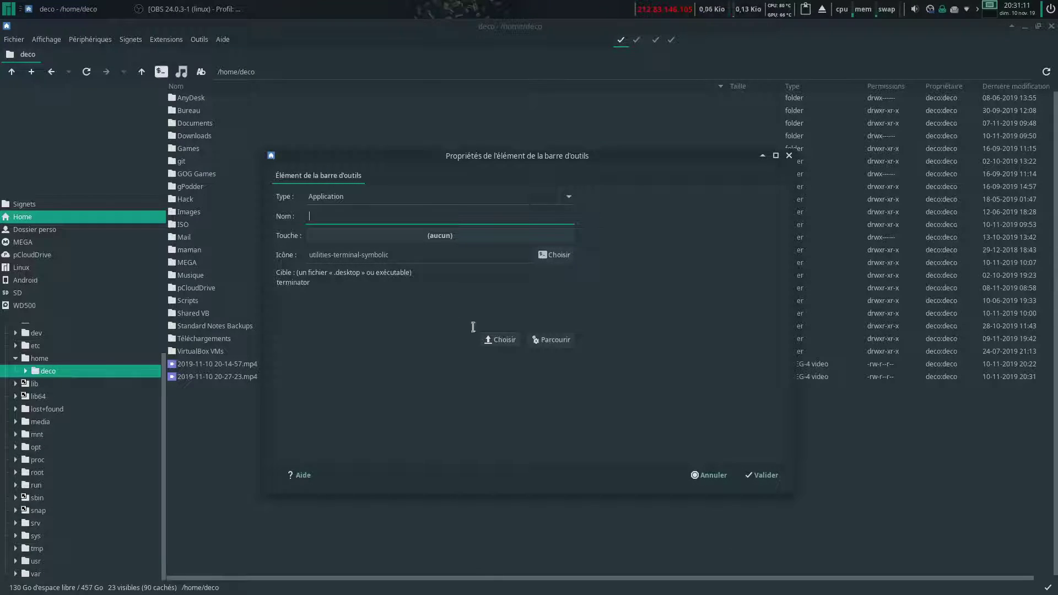
pyautogui.click(701, 475)
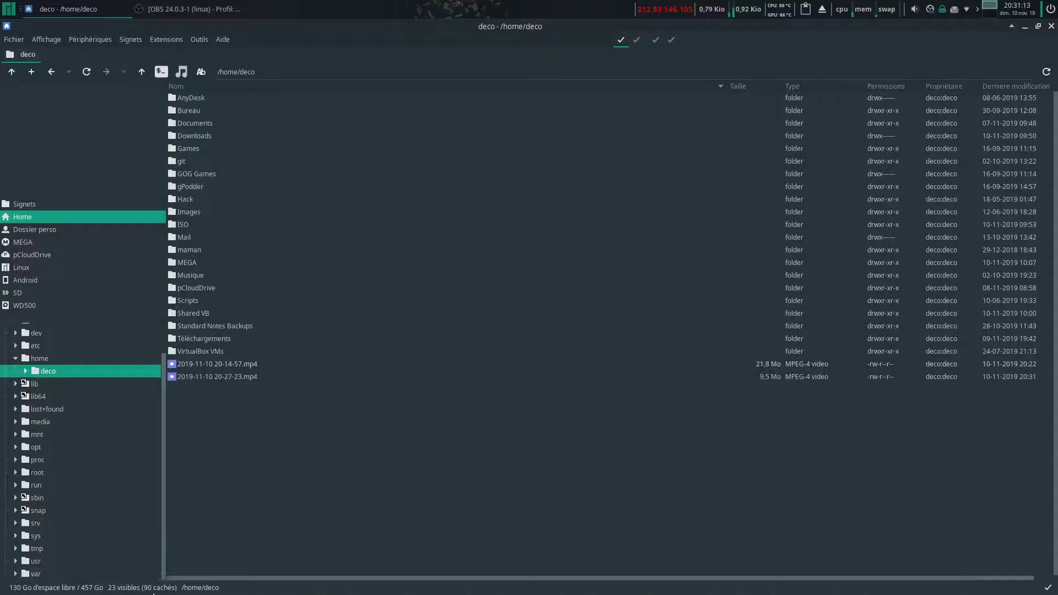
# Step: Launch a terminal window from the desktop dock to see its starting folder, and close it
pyautogui.click(148, 578)
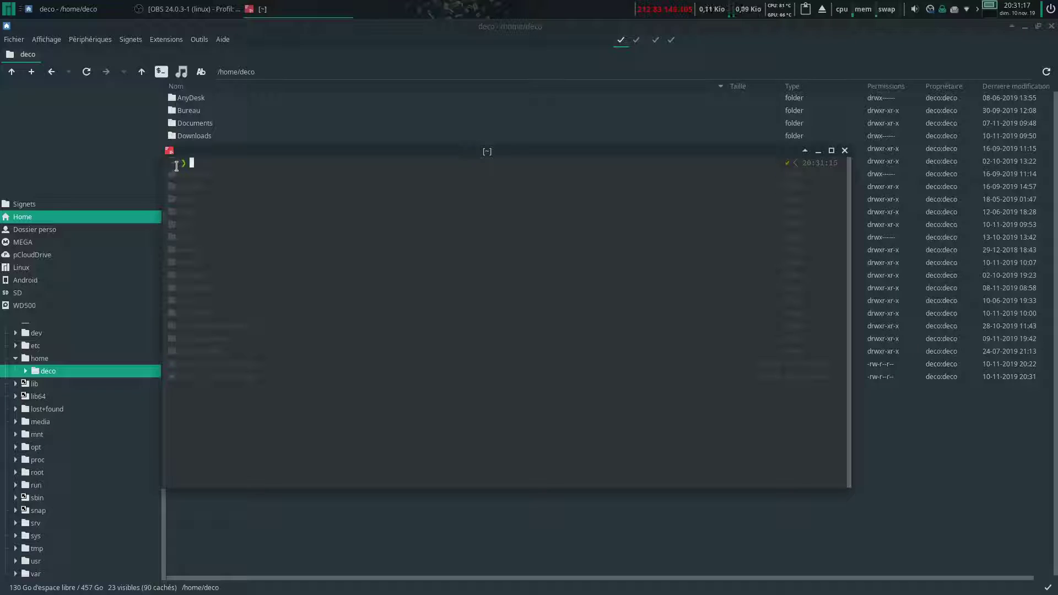
pyautogui.click(844, 151)
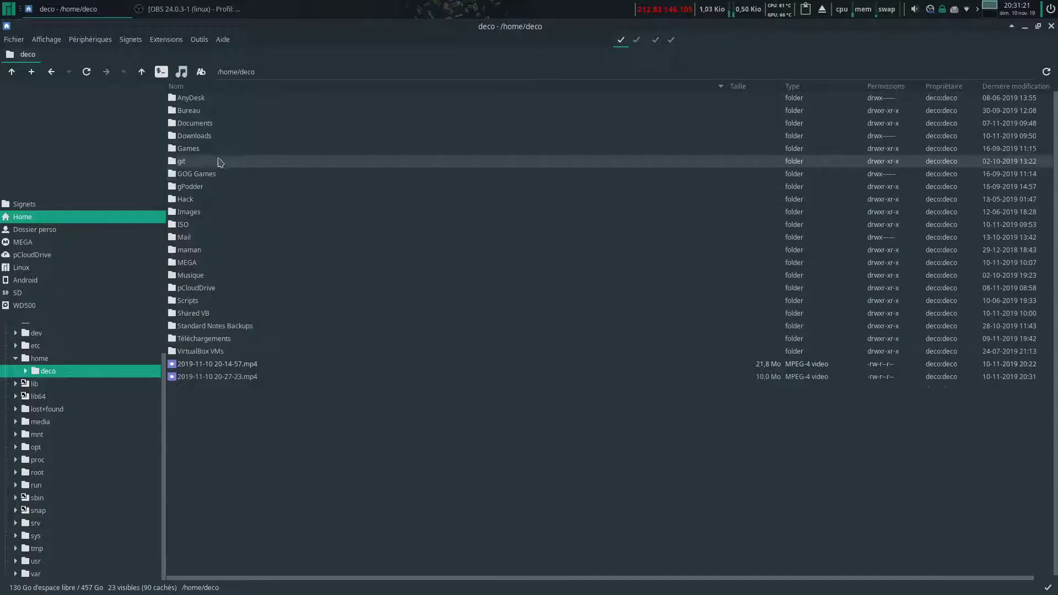
# Step: Open the Bureau folder, launch a terminal there from the toolbar shortcut, close it and return to the parent folder
pyautogui.doubleClick(210, 113)
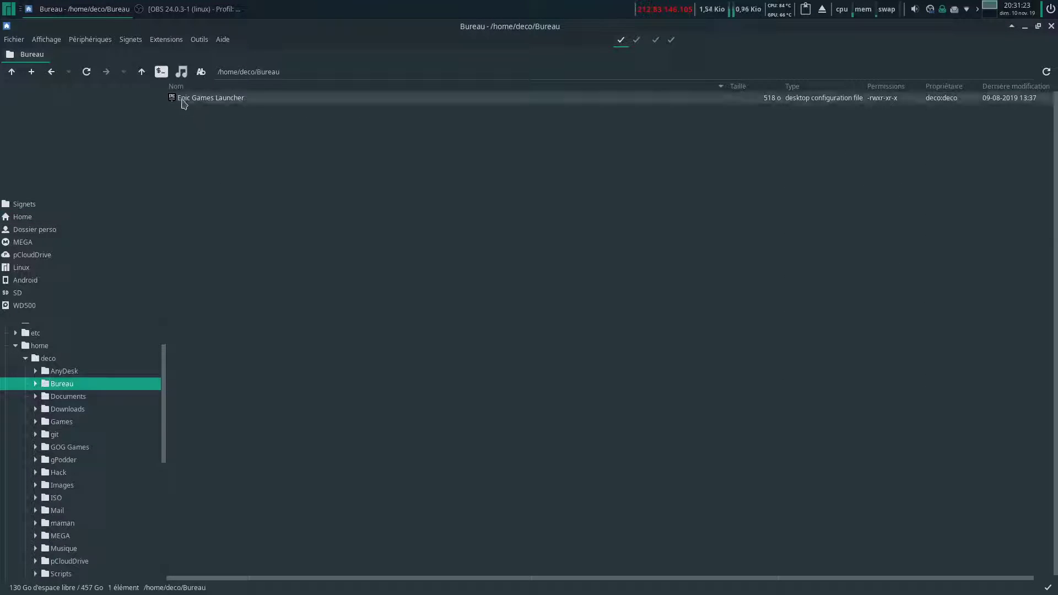
pyautogui.click(162, 72)
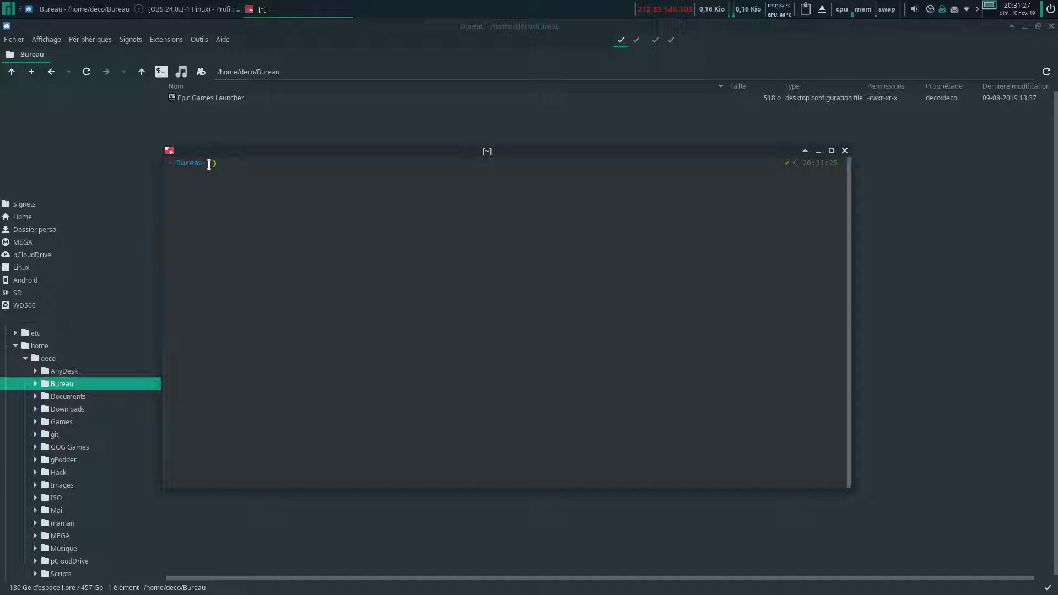
pyautogui.click(845, 150)
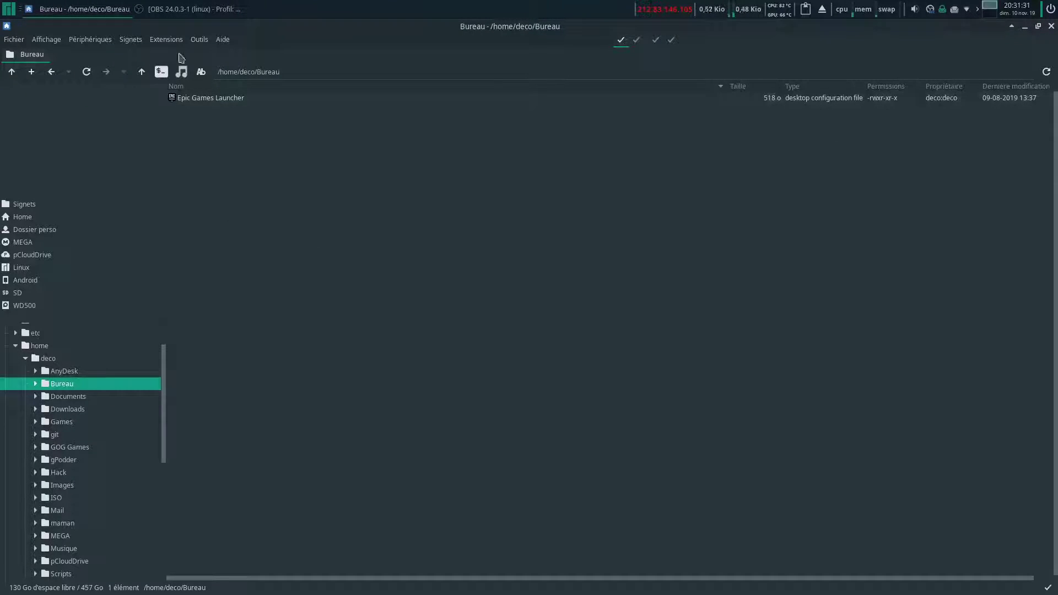
pyautogui.click(142, 72)
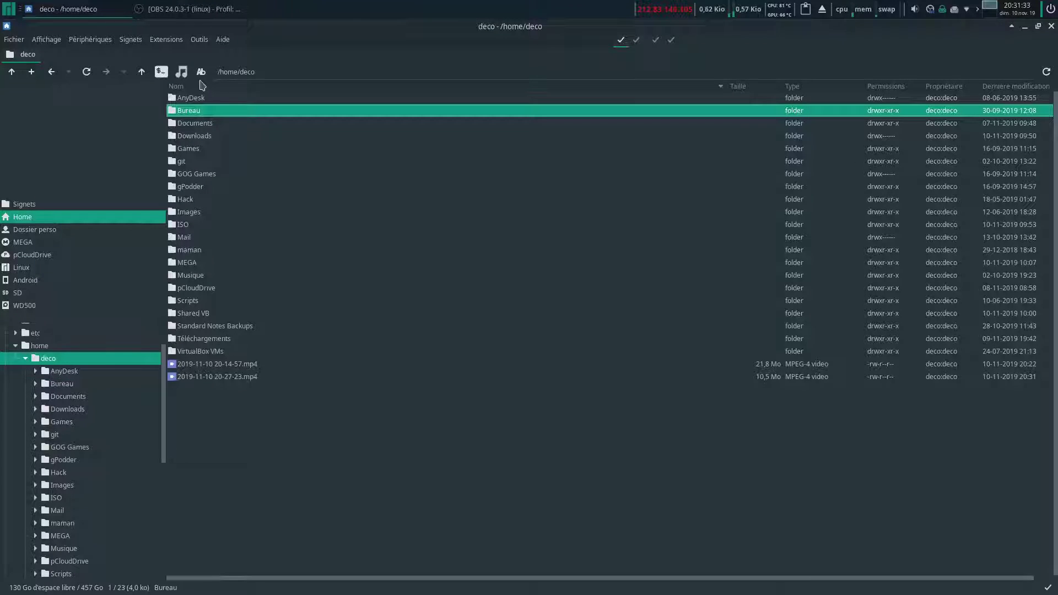
# Step: Inspect the command behind the Ab toolbar shortcut without changing it, and view the current folder in Inviska Rename before closing it
pyautogui.rightClick(203, 73)
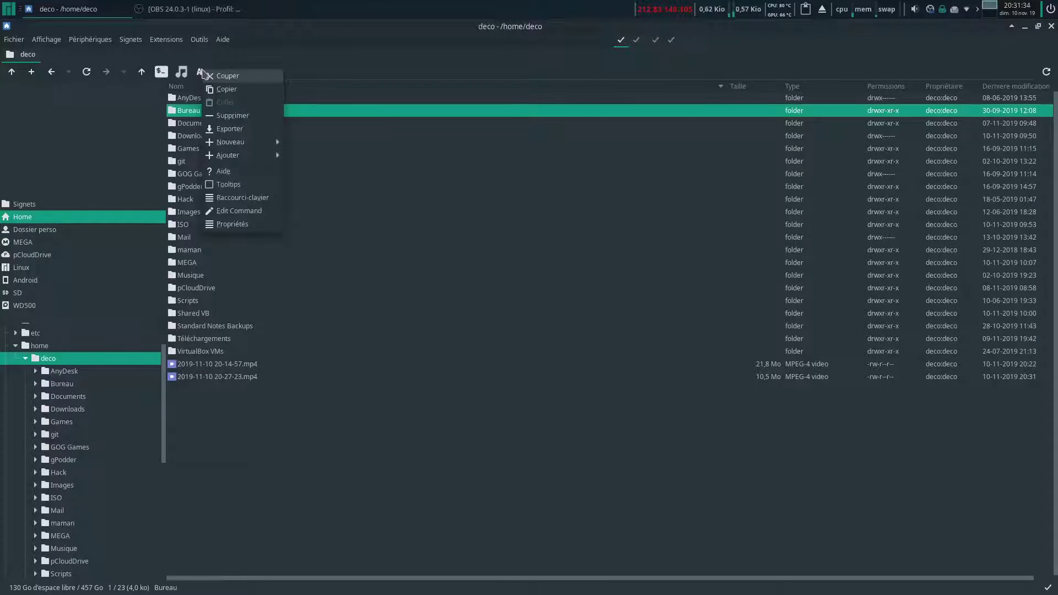
pyautogui.click(249, 217)
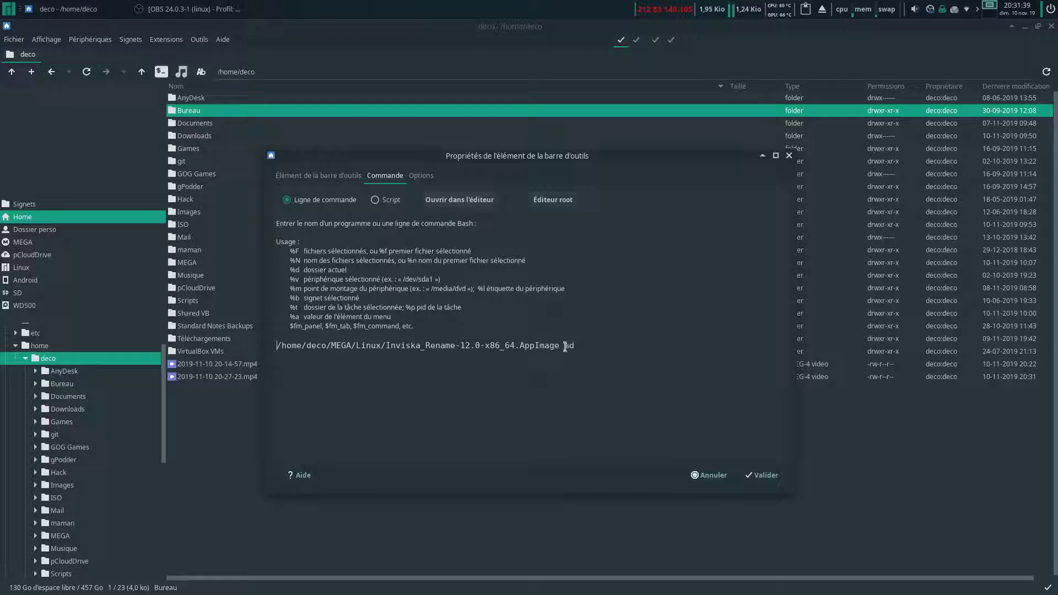
pyautogui.moveTo(386, 345); pyautogui.dragTo(453, 346)
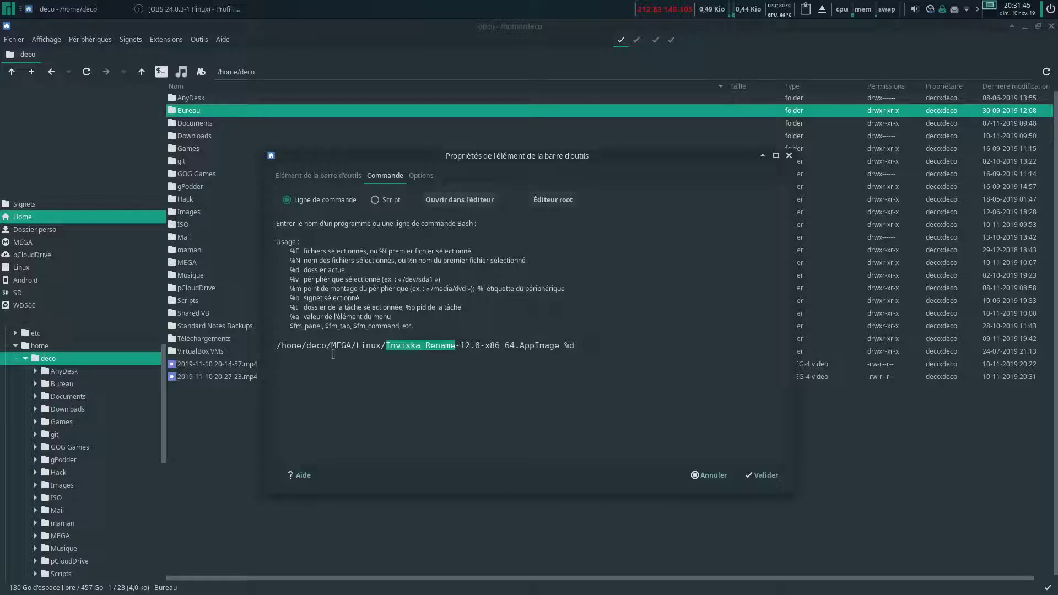
pyautogui.click(663, 383)
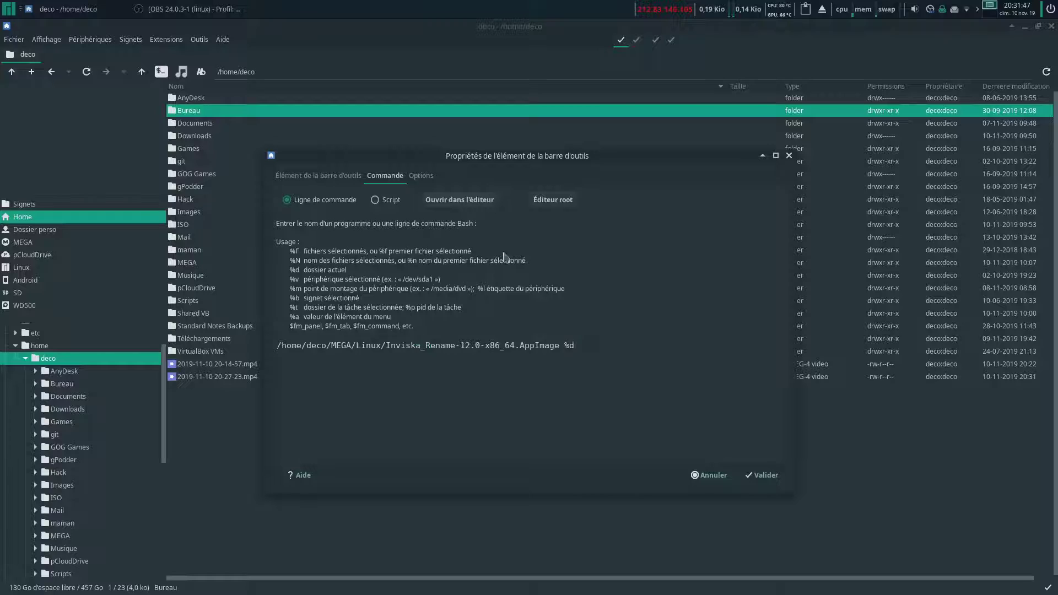
pyautogui.click(709, 475)
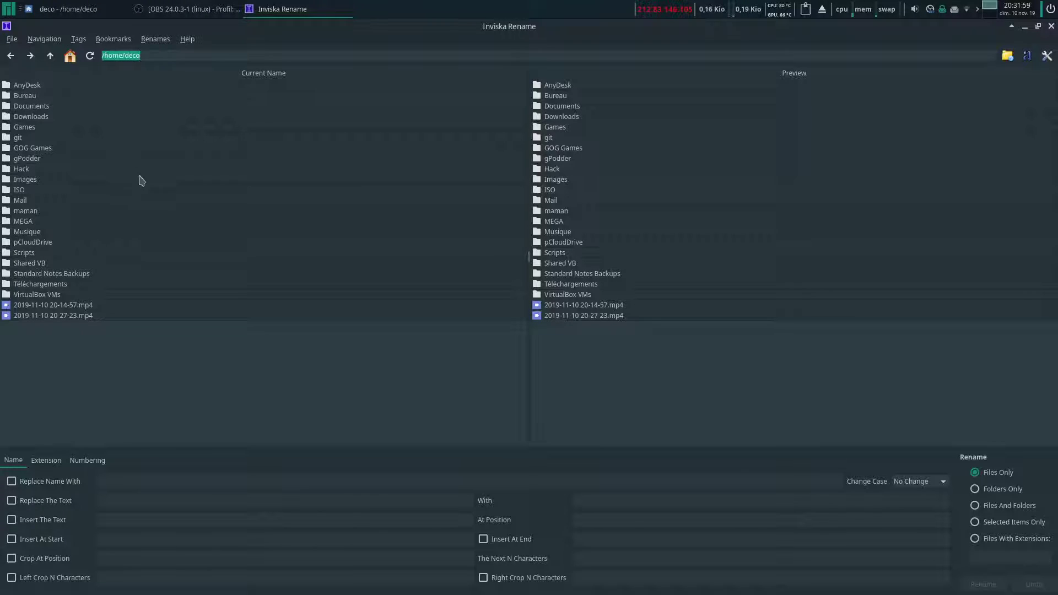
pyautogui.click(1051, 26)
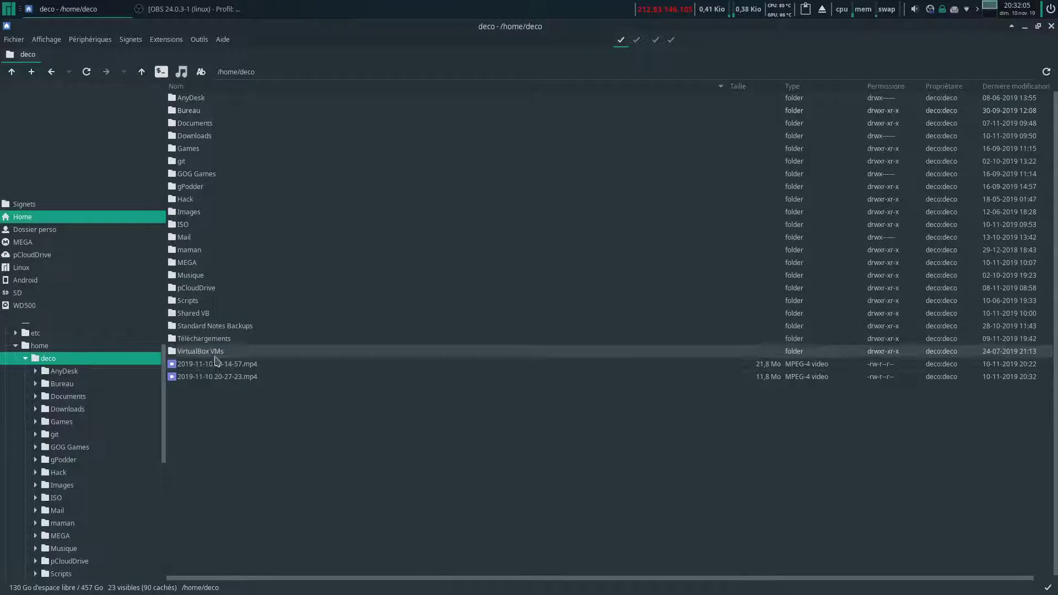
pyautogui.rightClick(198, 365)
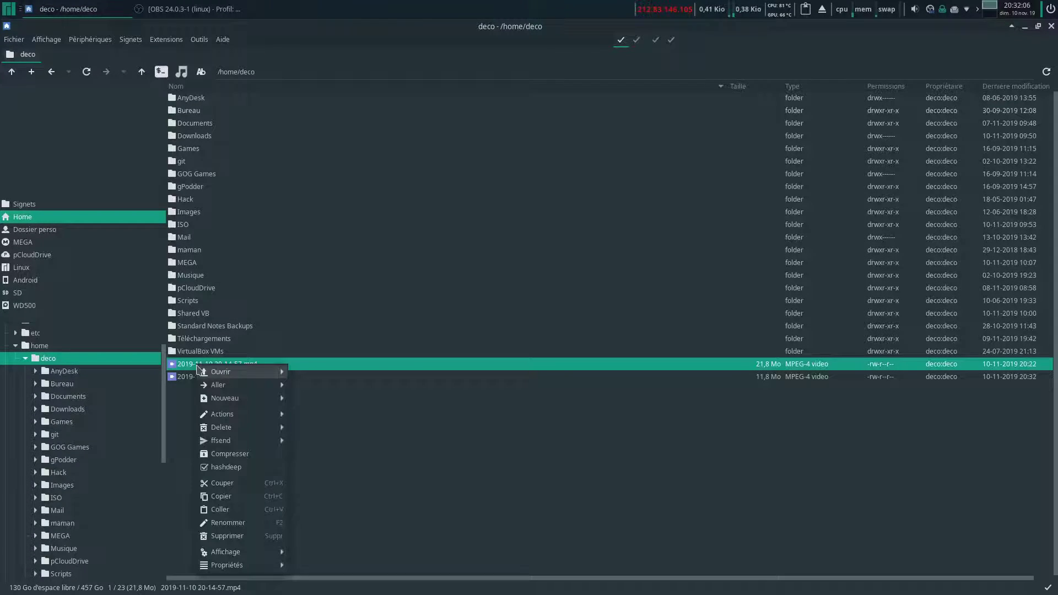
pyautogui.click(237, 467)
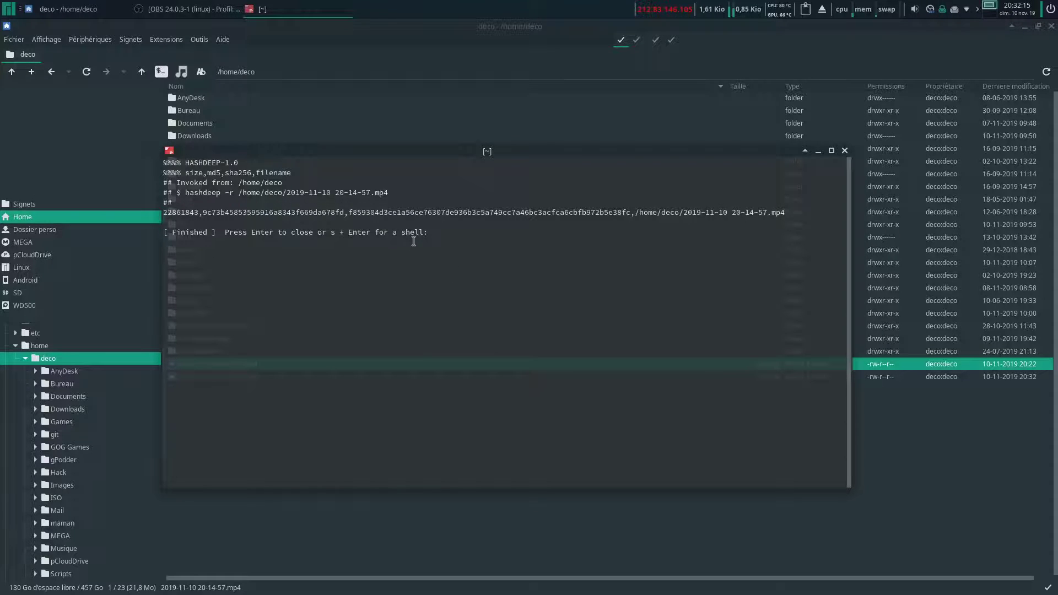
pyautogui.press('Return')
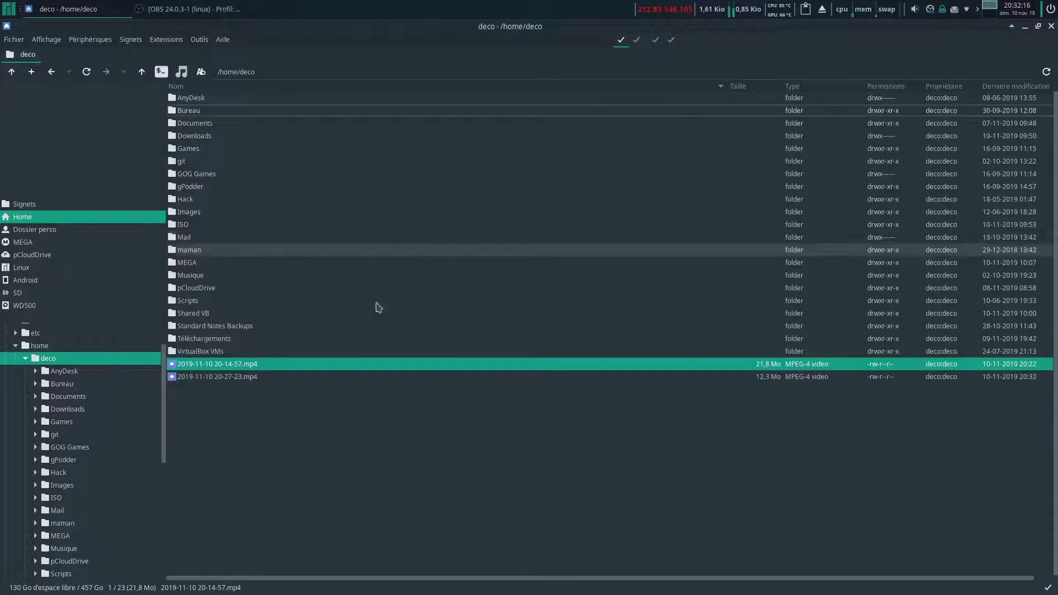
# Step: Inspect the launch options of the hashdeep context command, and close its properties without changes
pyautogui.rightClick(246, 368)
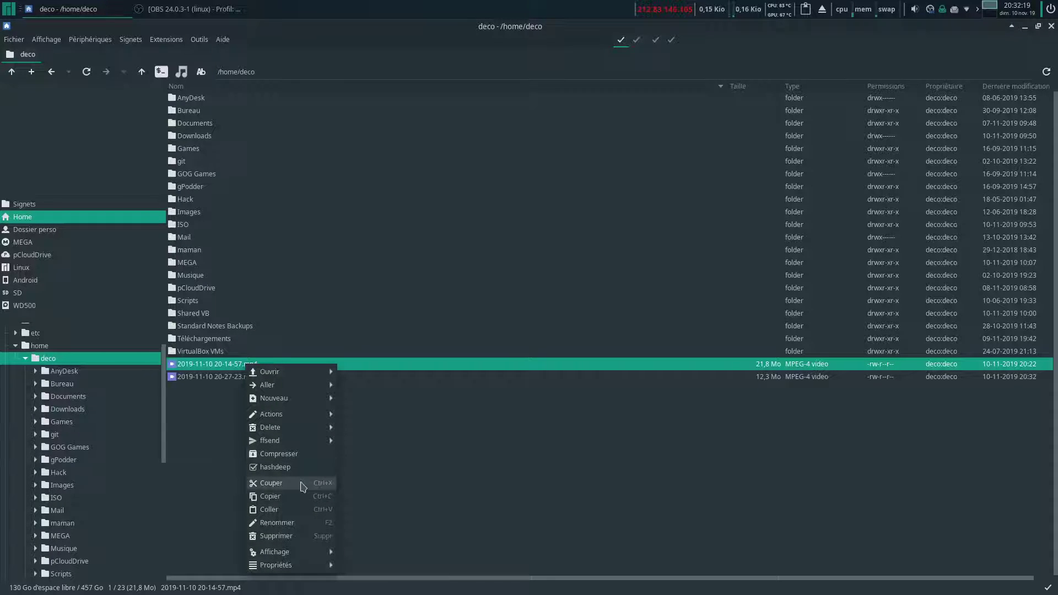
pyautogui.rightClick(293, 466)
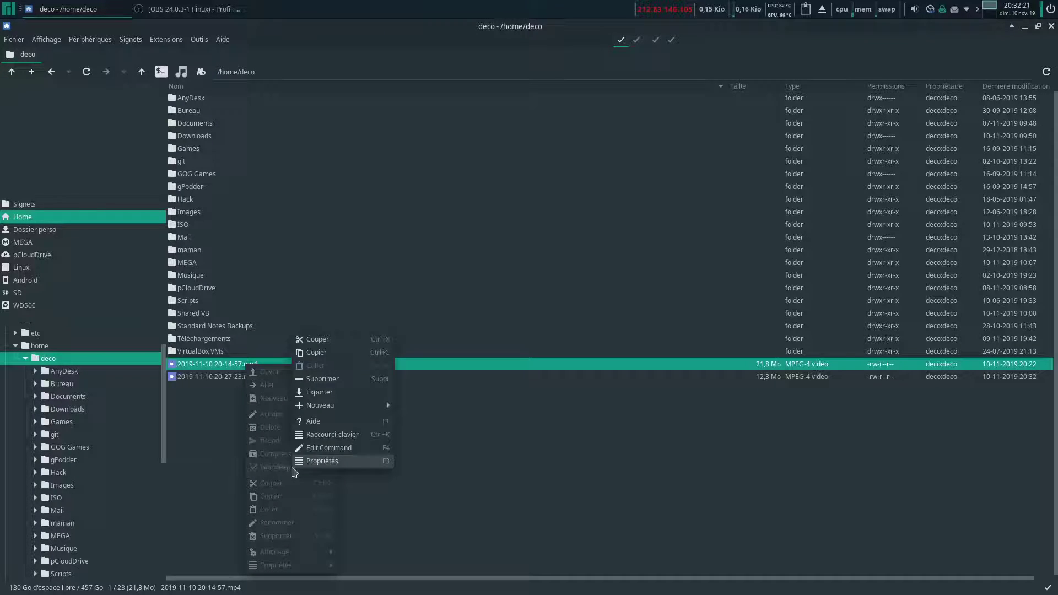
pyautogui.click(324, 448)
pyautogui.click(427, 177)
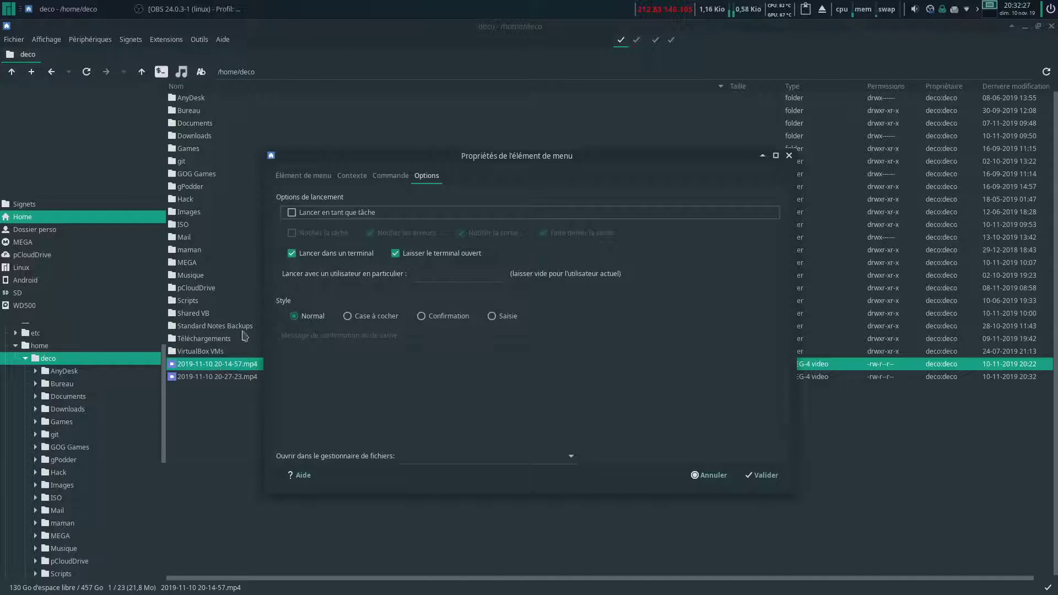
pyautogui.moveTo(375, 156); pyautogui.dragTo(452, 111)
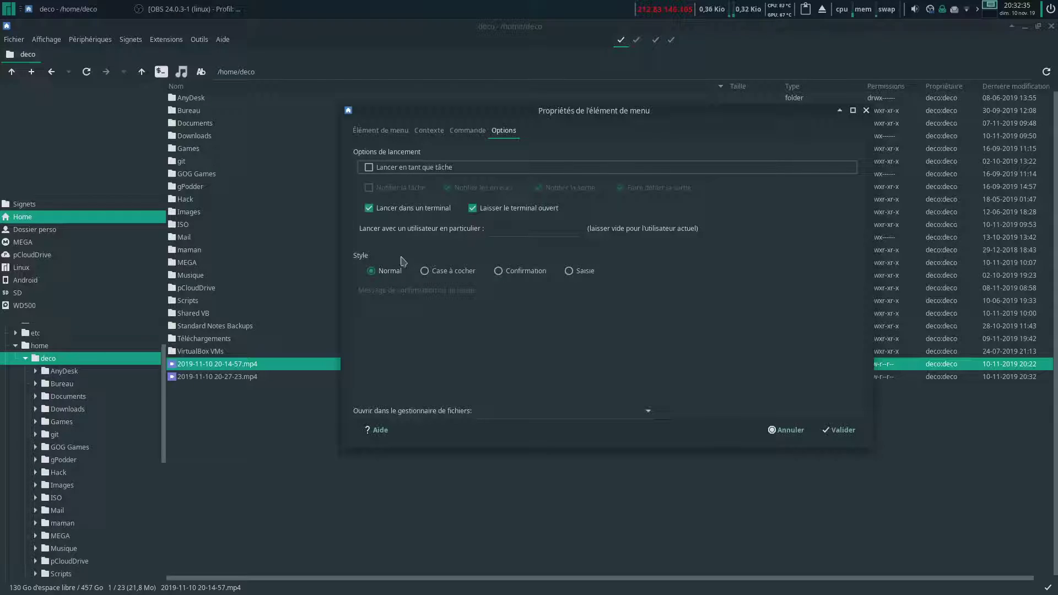
pyautogui.click(787, 428)
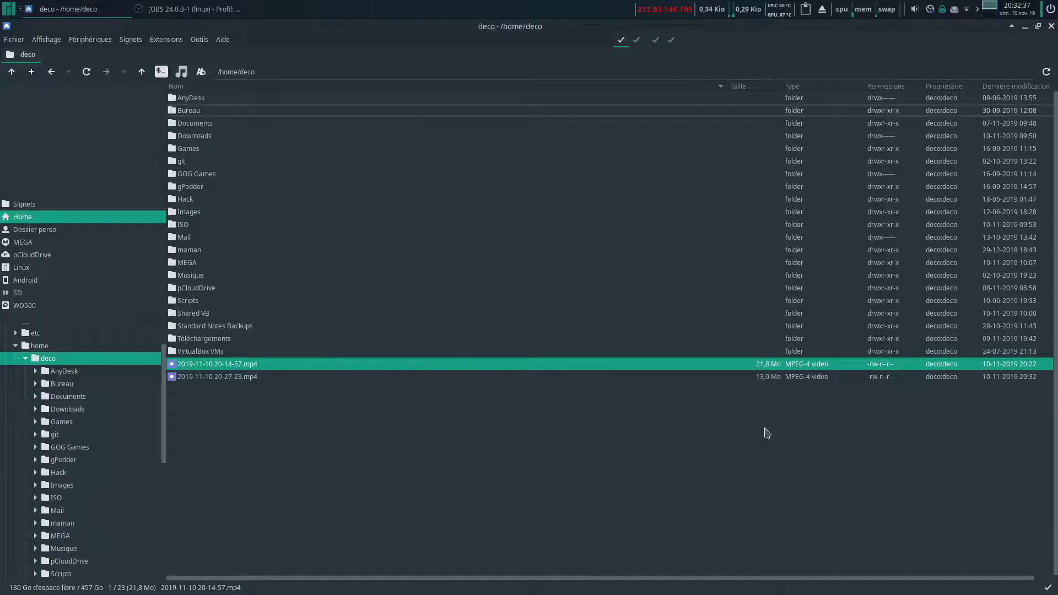
pyautogui.click(208, 41)
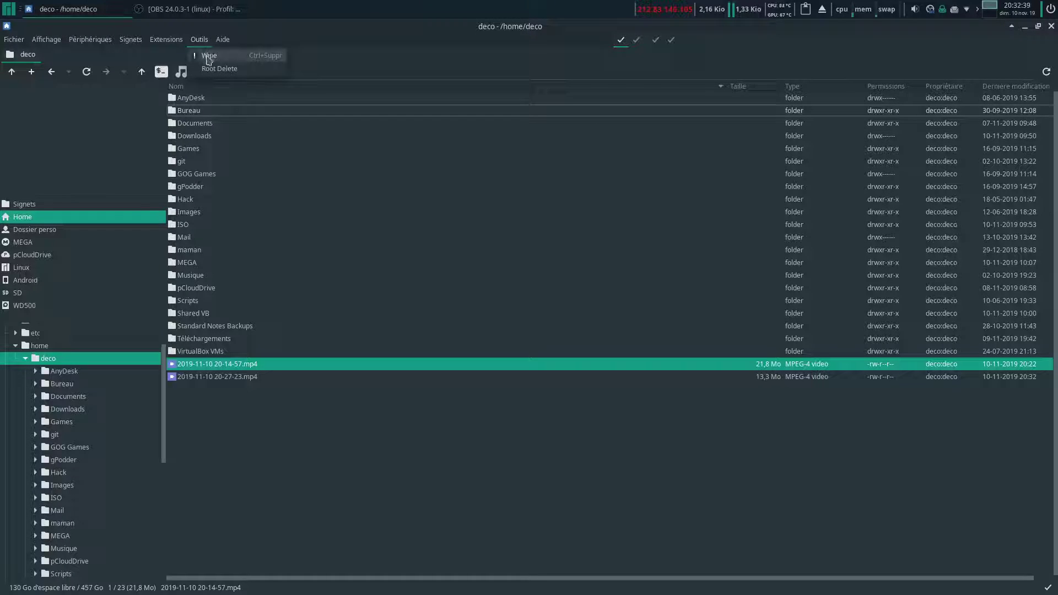
pyautogui.click(229, 61)
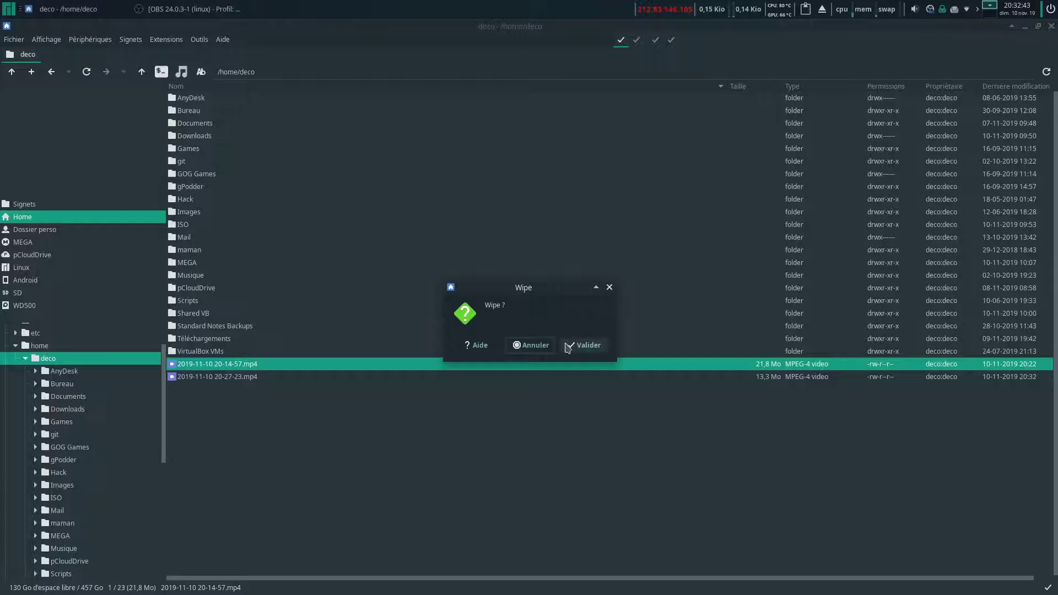
pyautogui.click(599, 345)
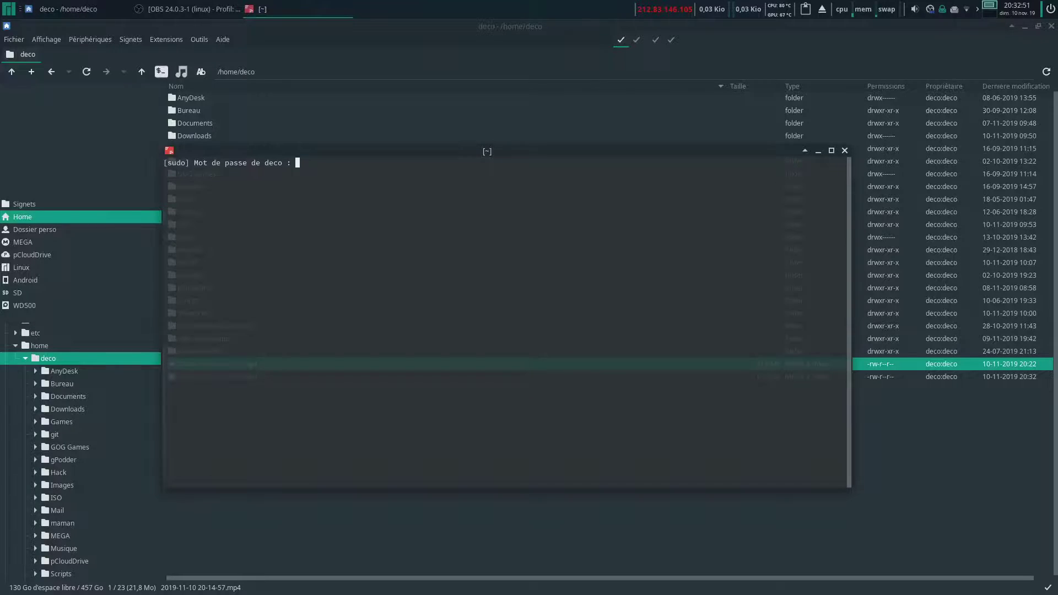
pyautogui.press('Return')
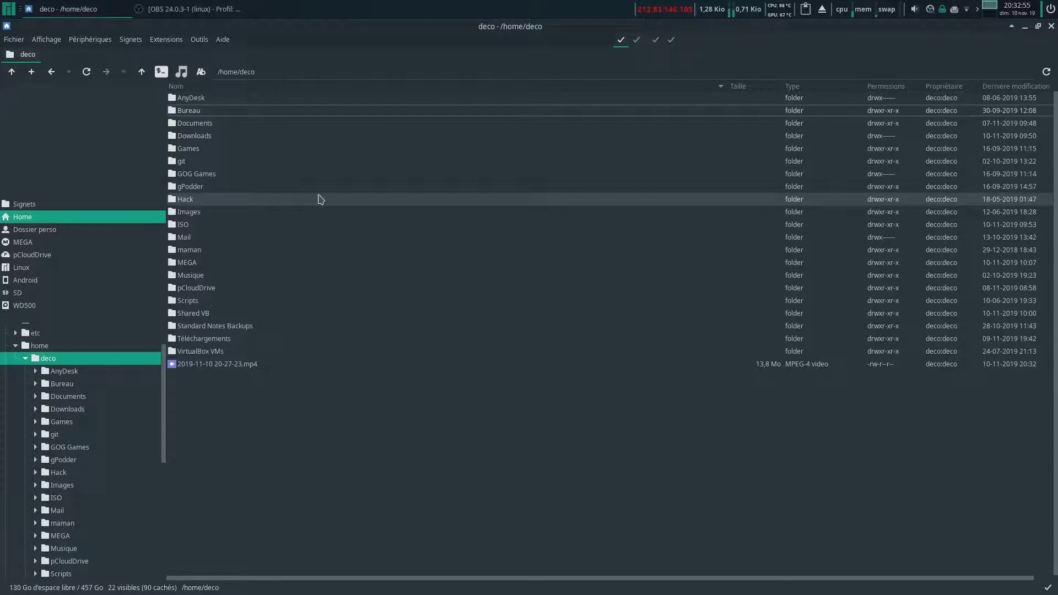
# Step: Inspect the Wipe tool's launch options, including its terminal, run-as user and confirmation settings
pyautogui.click(199, 290)
pyautogui.click(202, 41)
pyautogui.rightClick(212, 59)
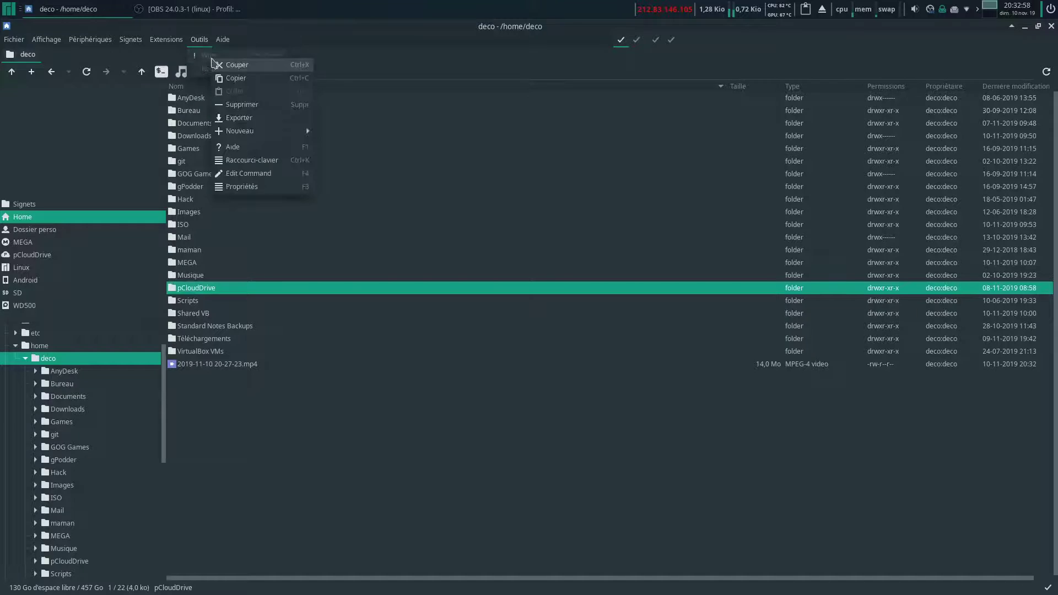
pyautogui.click(246, 173)
pyautogui.click(426, 178)
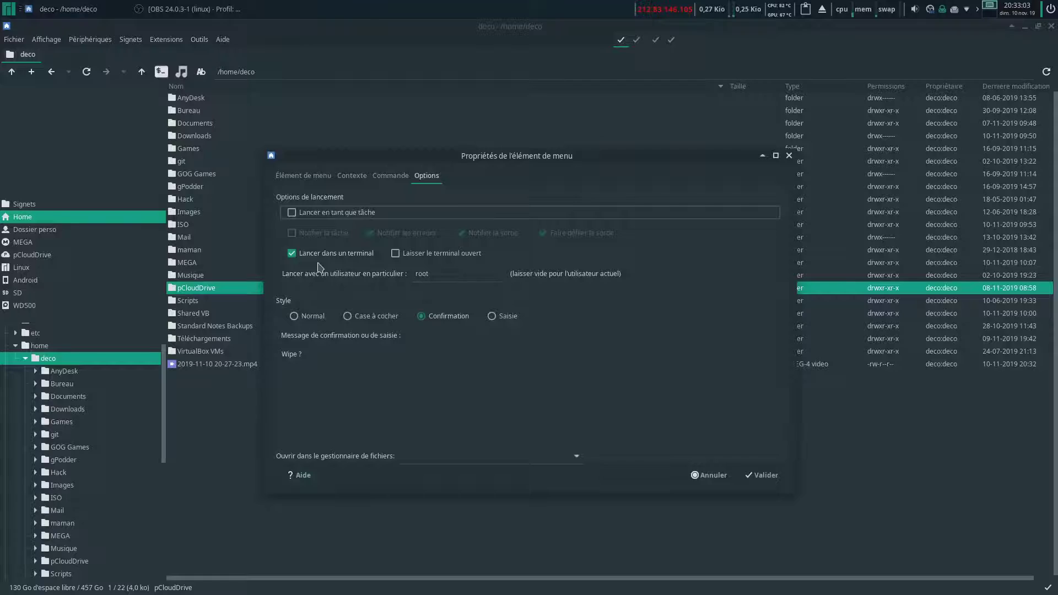
pyautogui.click(439, 271)
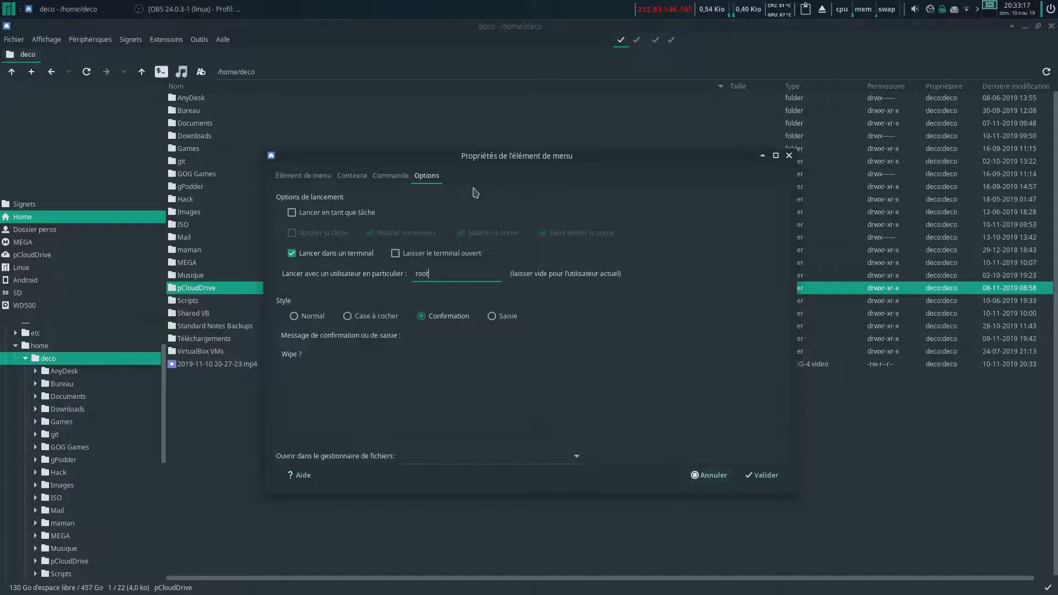
# Step: Examine the Wipe tool's command line and its arguments, and close the properties without changes
pyautogui.click(396, 181)
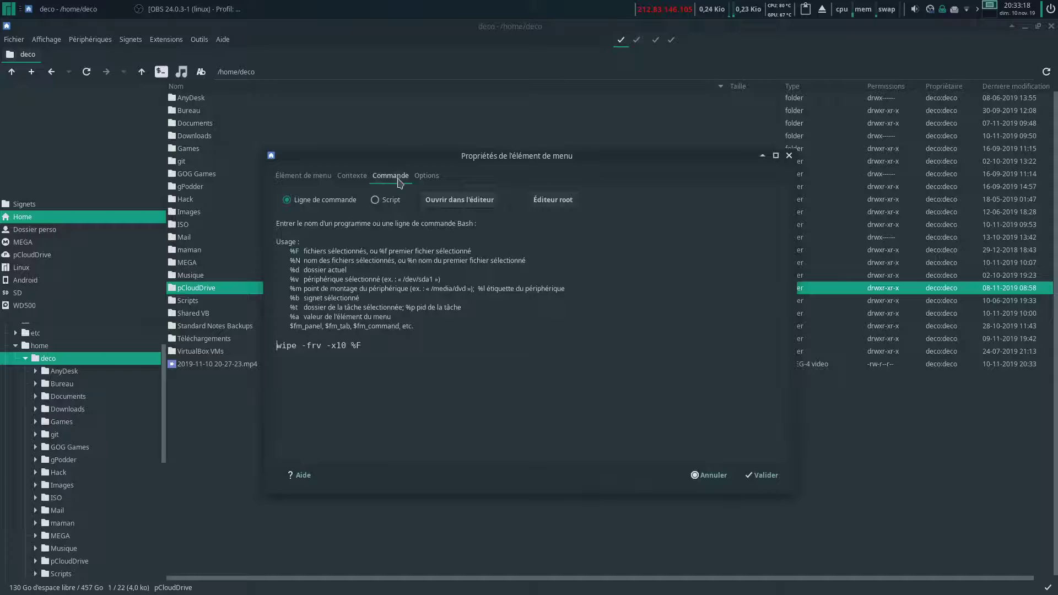
pyautogui.doubleClick(309, 346)
pyautogui.press('End')
pyautogui.click(317, 346)
pyautogui.doubleClick(332, 346)
pyautogui.click(398, 382)
pyautogui.click(708, 475)
pyautogui.click(706, 489)
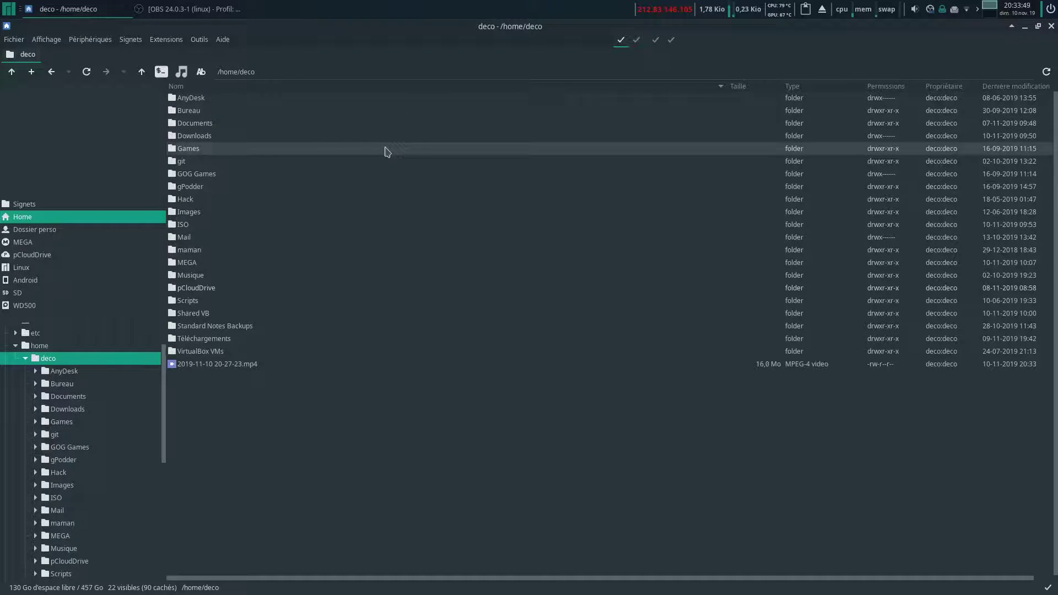
# Step: Select the folder range from Documents to maman, then the range from Bureau to ISO, clearing each selection
pyautogui.moveTo(391, 126); pyautogui.dragTo(310, 255)
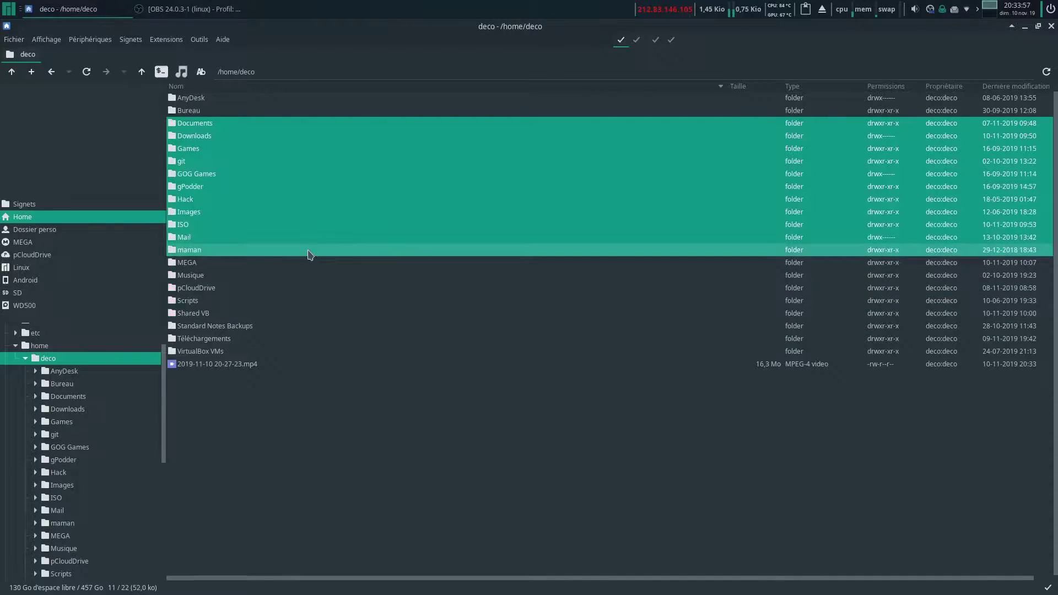
pyautogui.click(280, 510)
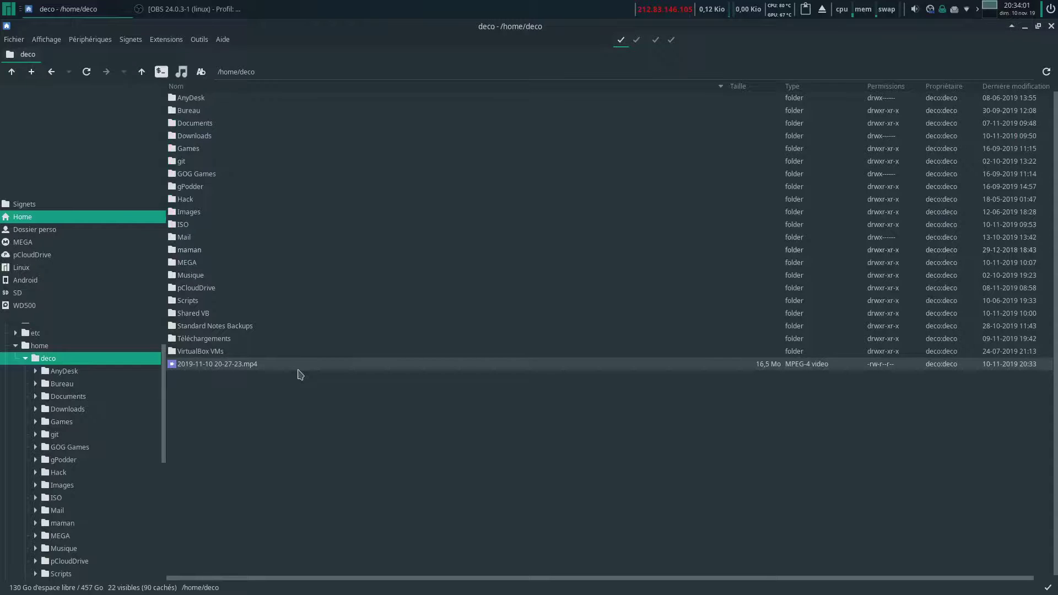
pyautogui.click(235, 160)
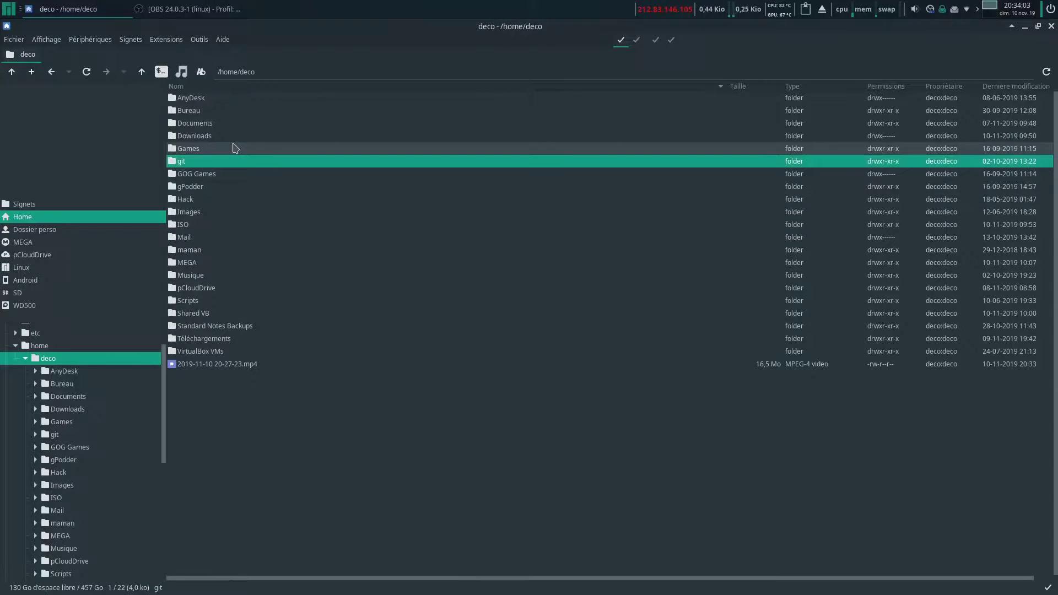
pyautogui.moveTo(215, 176); pyautogui.dragTo(224, 213)
pyautogui.click(243, 110)
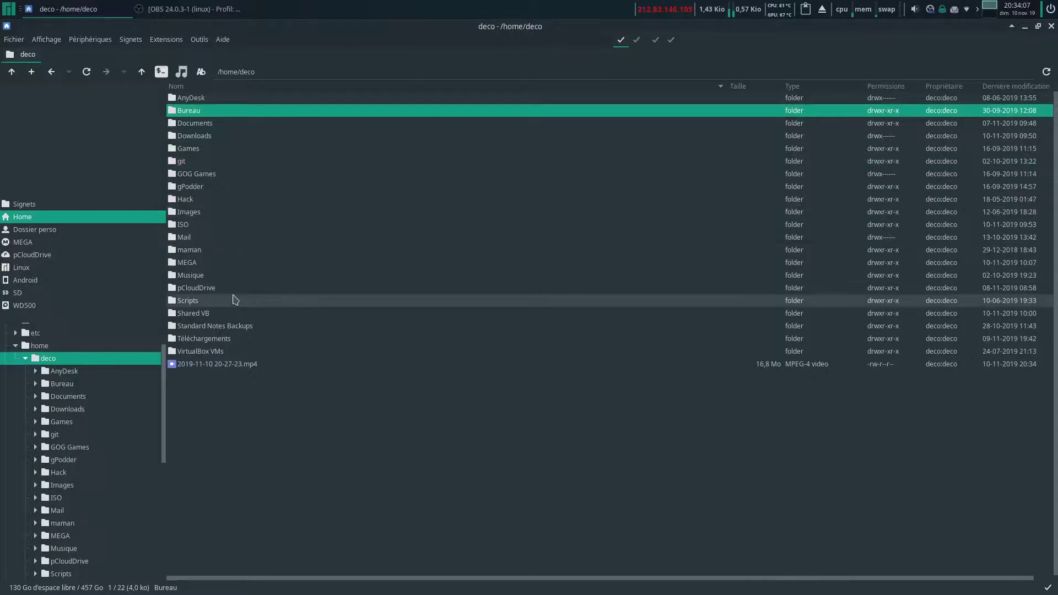
pyautogui.keyDown('shift'); pyautogui.click(302, 225); pyautogui.keyUp('shift')
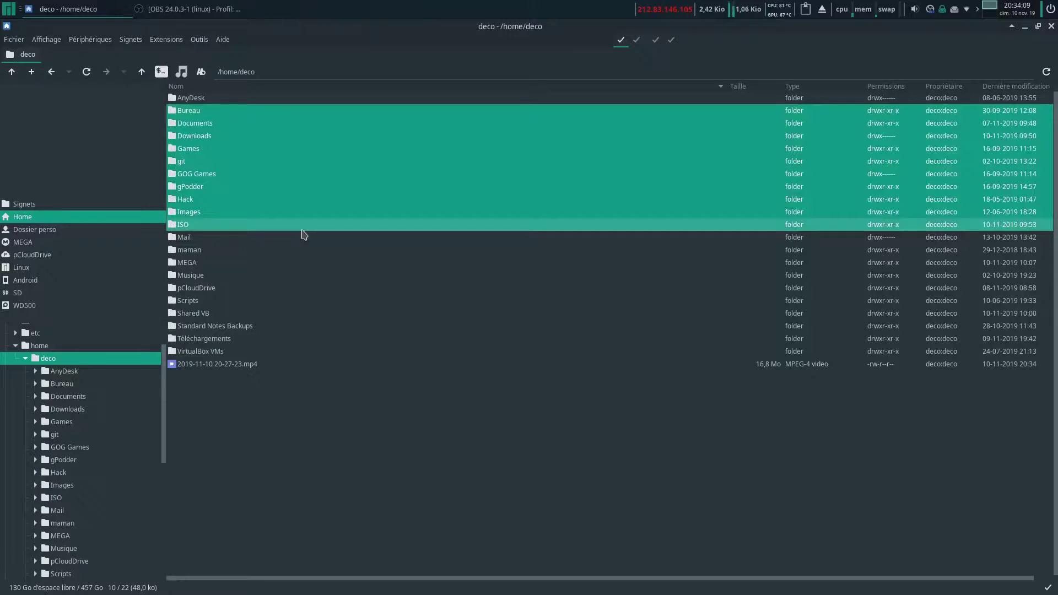
pyautogui.click(328, 544)
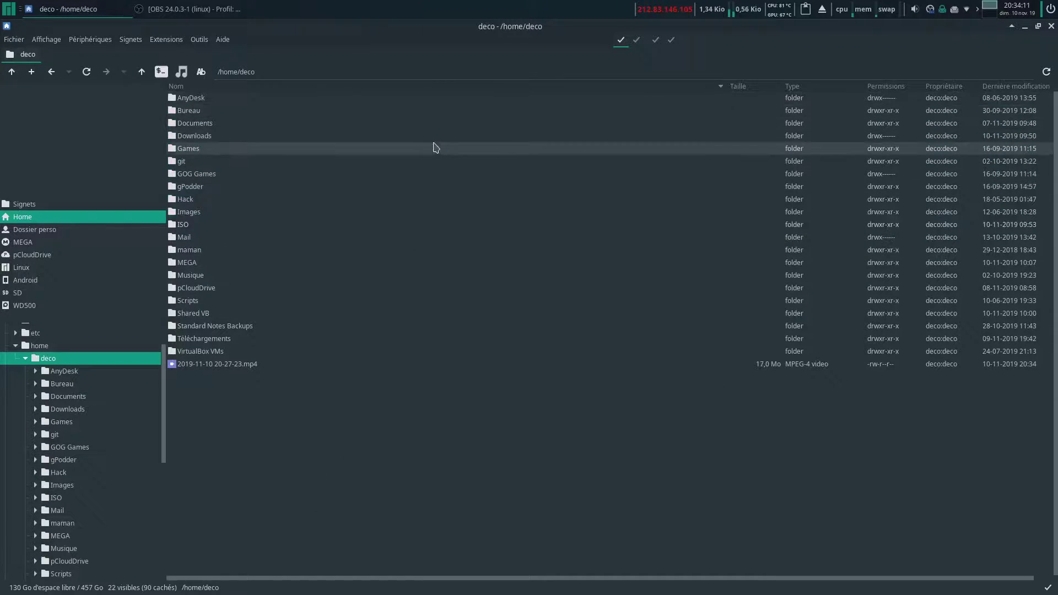
# Step: Select the folders from Games to Standard Notes Backups, view their context options, and dismiss them
pyautogui.moveTo(435, 147); pyautogui.dragTo(347, 328)
pyautogui.rightClick(356, 236)
pyautogui.moveTo(357, 240)
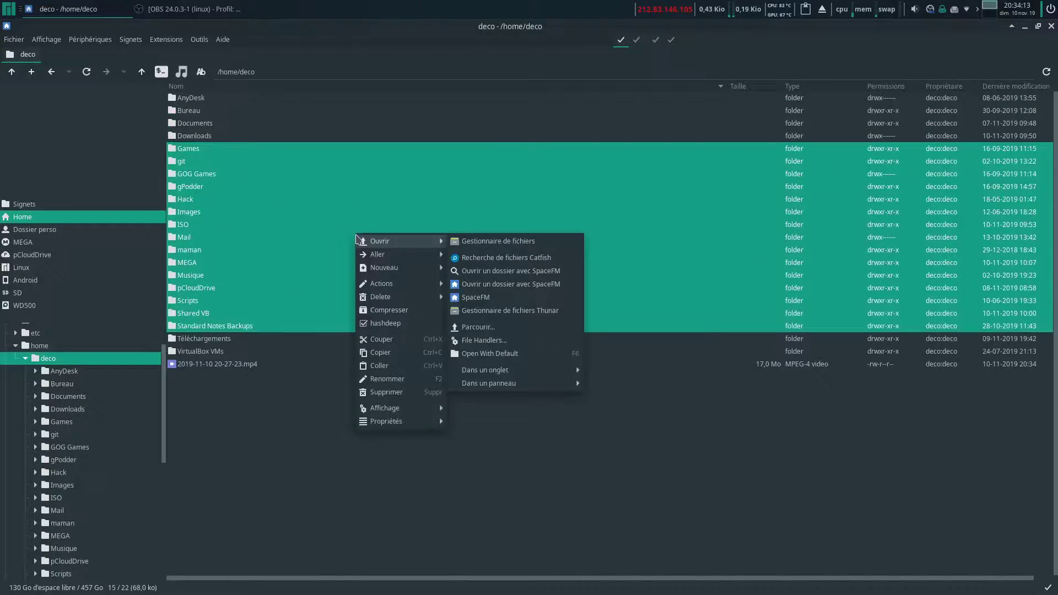
pyautogui.click(284, 448)
# Step: Select the folders from Bureau to Standard Notes Backups and those from git to pCloudDrive, clearing each selection
pyautogui.click(355, 136)
pyautogui.moveTo(355, 110); pyautogui.dragTo(309, 327)
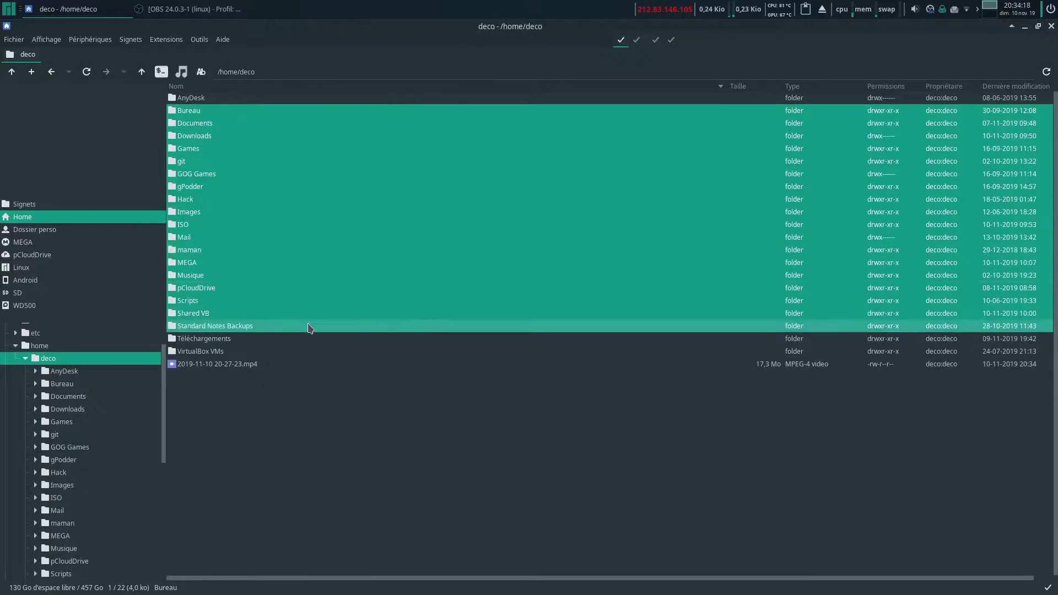
pyautogui.click(298, 453)
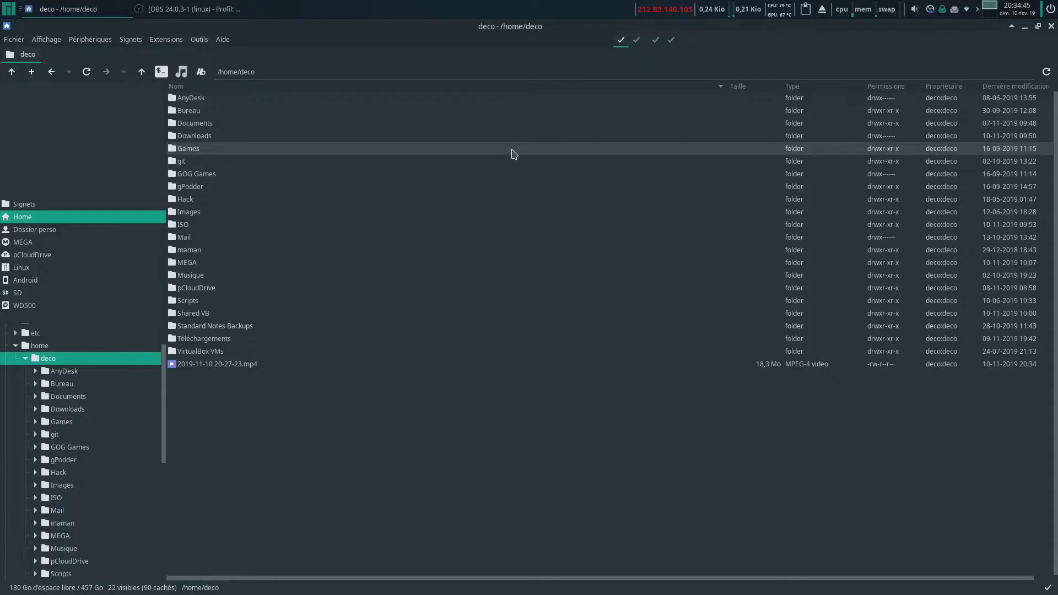
pyautogui.moveTo(512, 161); pyautogui.dragTo(512, 290)
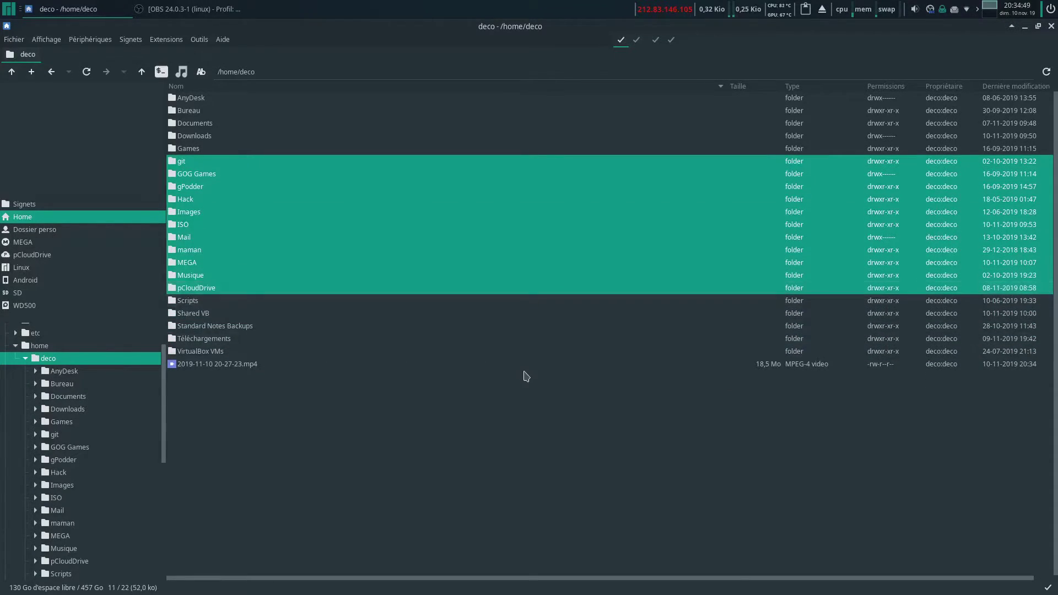
pyautogui.click(514, 478)
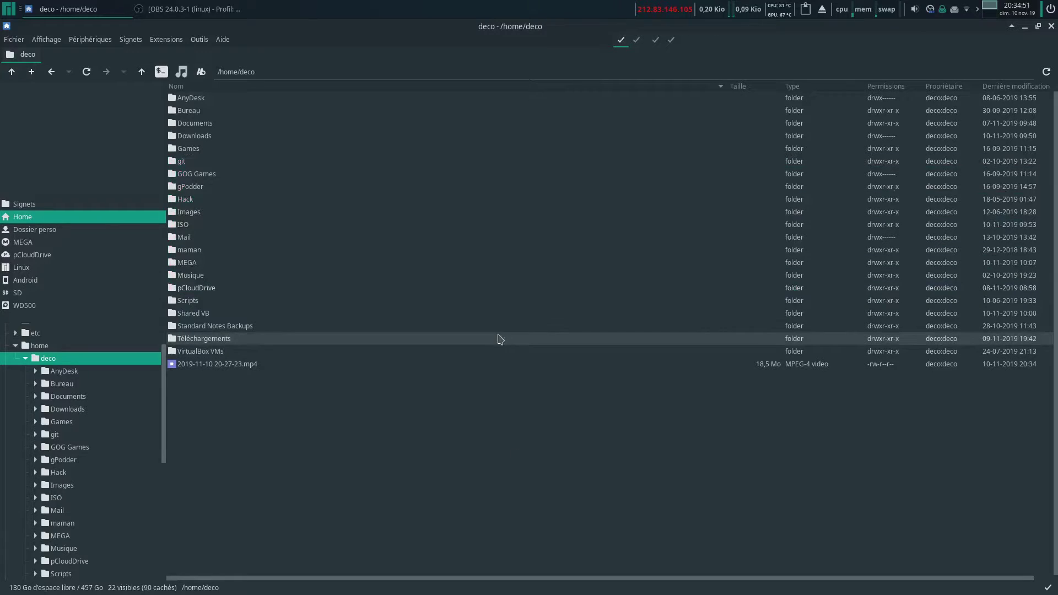
# Step: Examine the property and permission options offered for the Images folder, and leave without choosing any
pyautogui.rightClick(188, 210)
pyautogui.moveTo(230, 406)
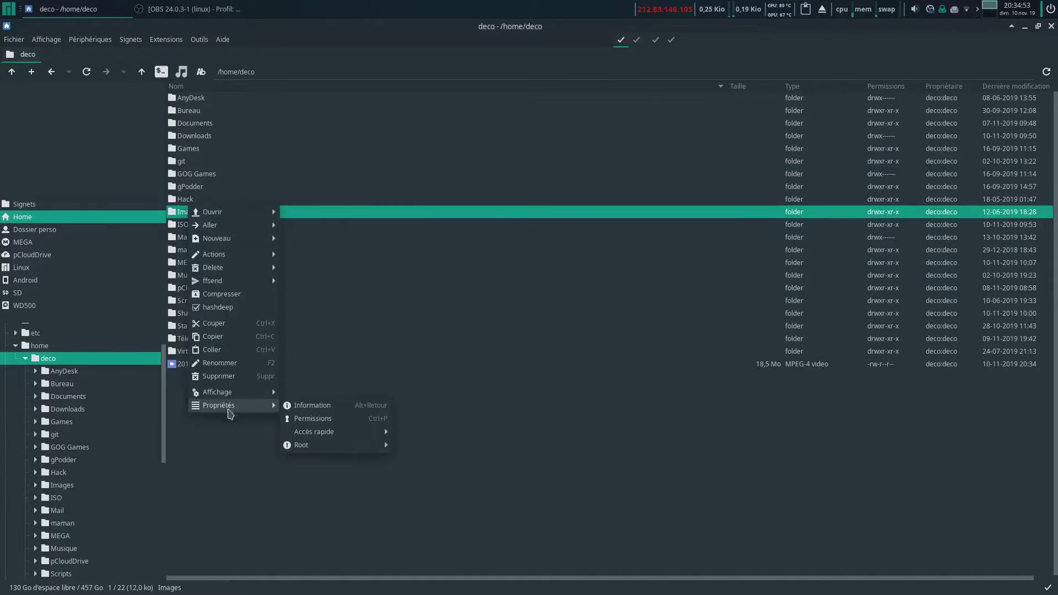
pyautogui.moveTo(380, 432)
pyautogui.click(525, 441)
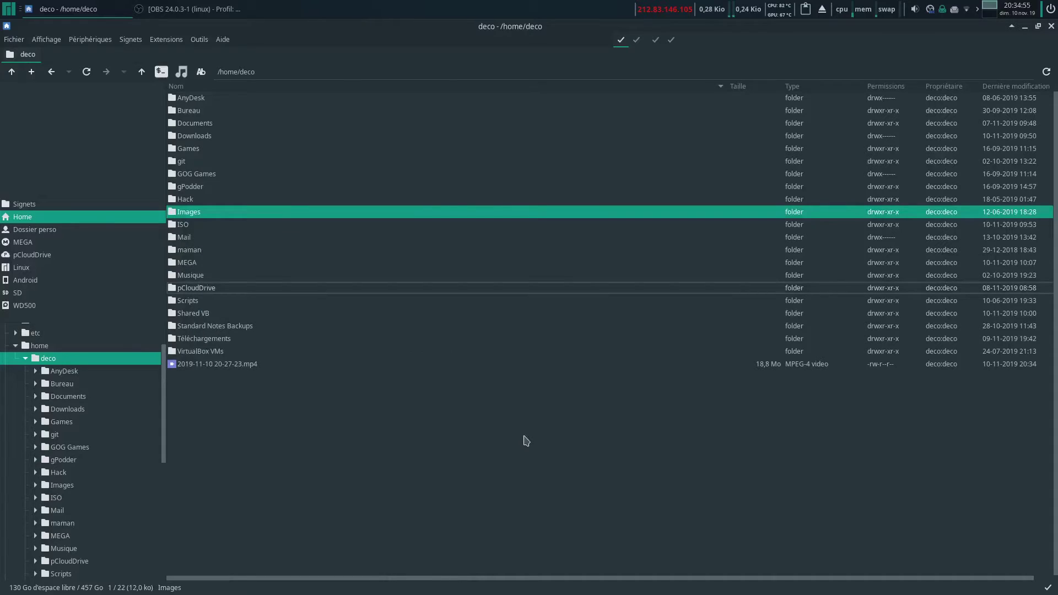